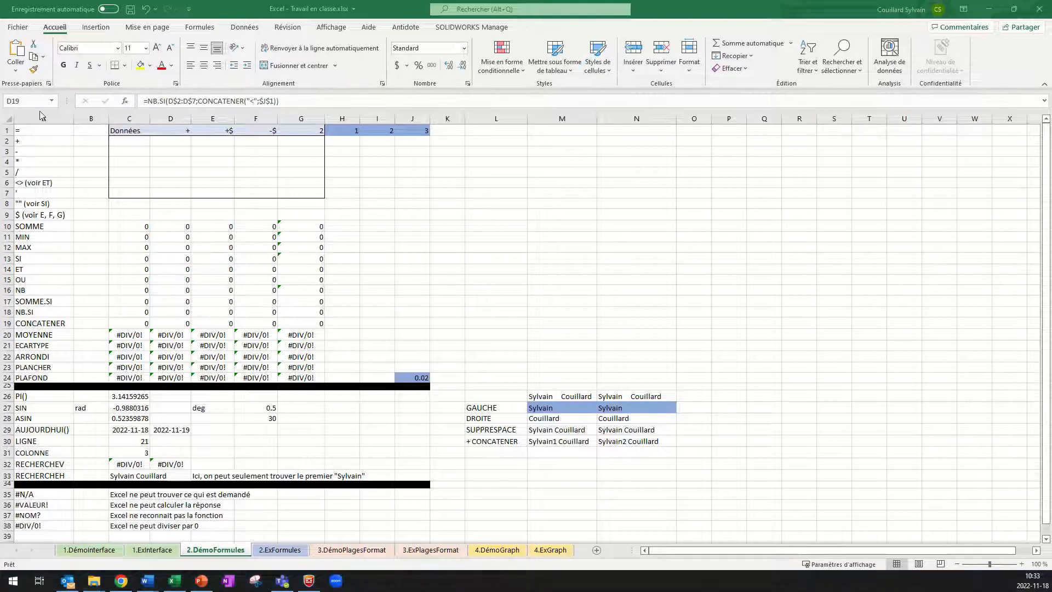
{"action": "left_click", "coordinate": [35, 132]}
{"action": "left_click", "coordinate": [35, 132]}
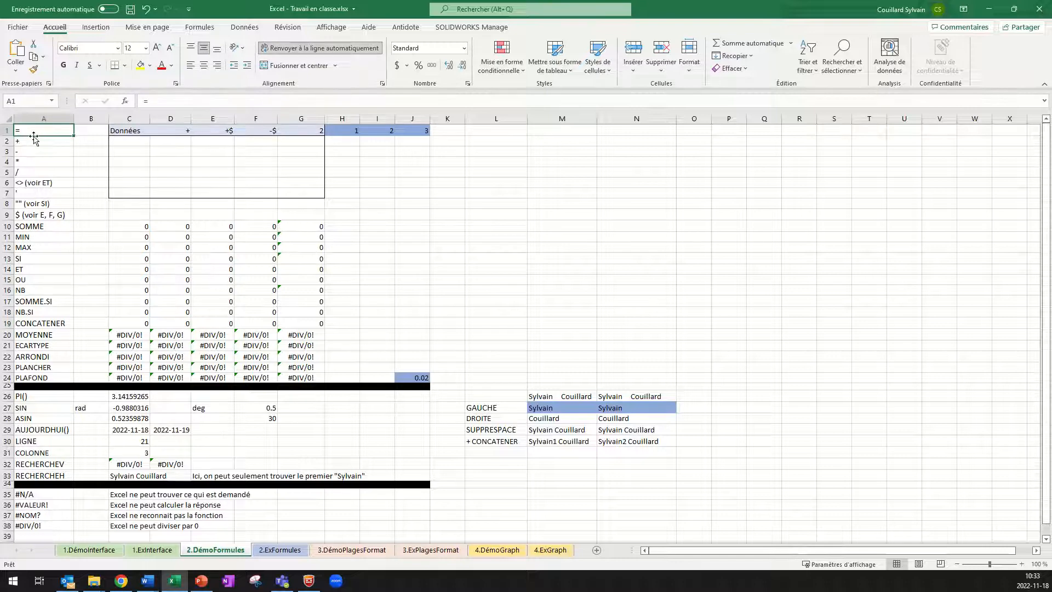
{"action": "left_click", "coordinate": [25, 143]}
{"action": "left_click", "coordinate": [25, 154]}
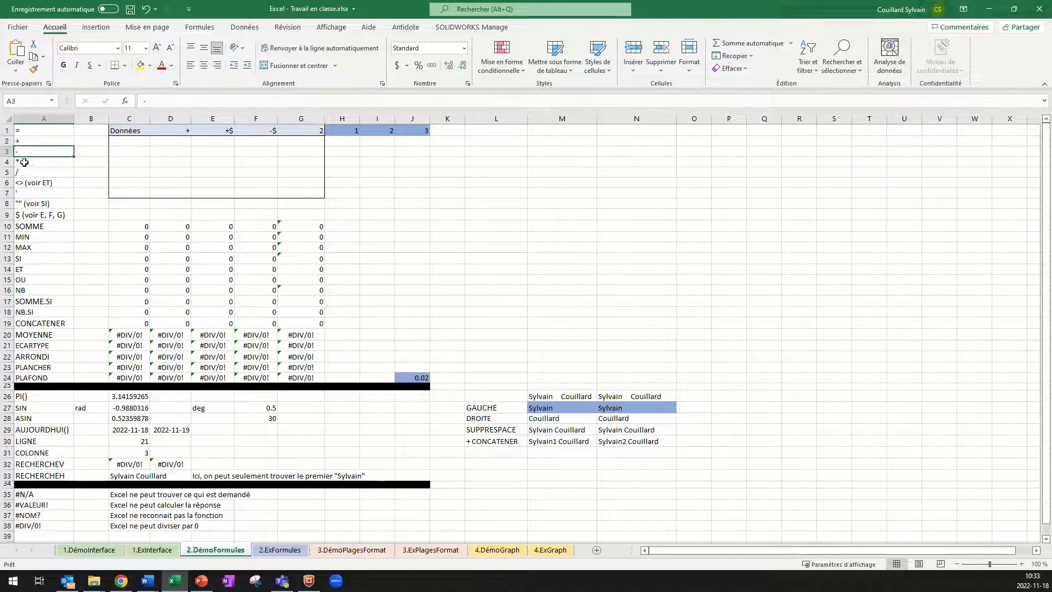
{"action": "left_click_drag", "start_coordinate": [25, 163], "coordinate": [25, 173]}
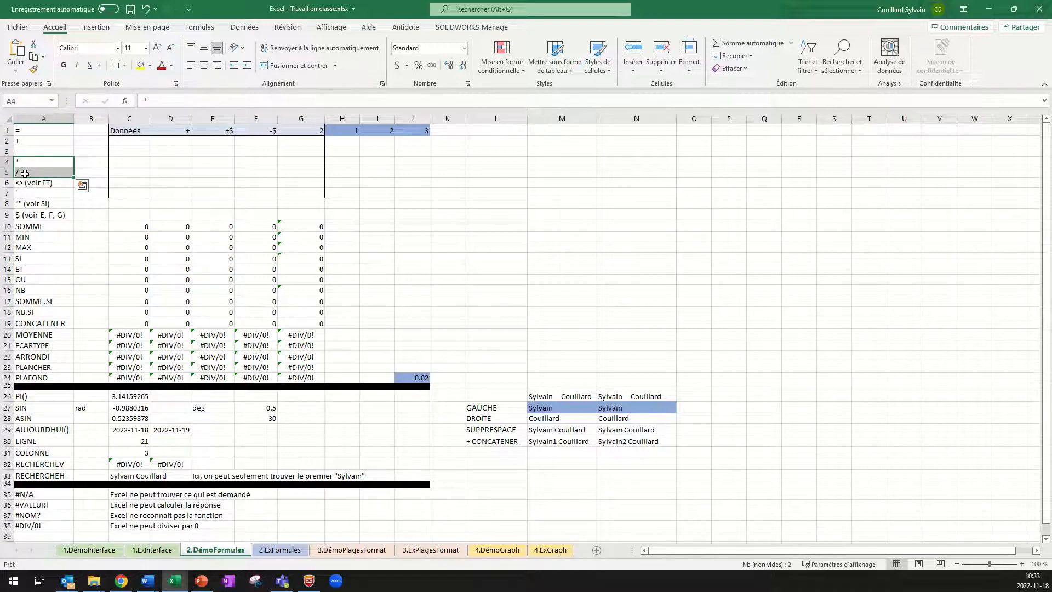
Enter 1 in cell C2 under Données and fill it down through C7
{"action": "scroll", "coordinate": [24, 173], "scroll_direction": "up", "scroll_amount": 3, "text": "ctrl"}
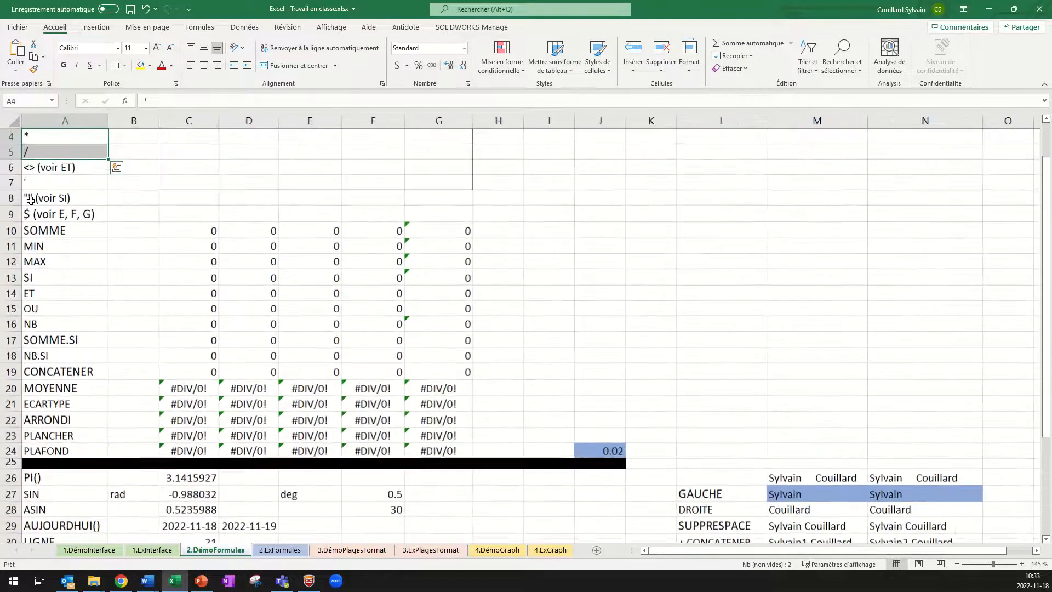
{"action": "left_click", "coordinate": [185, 156]}
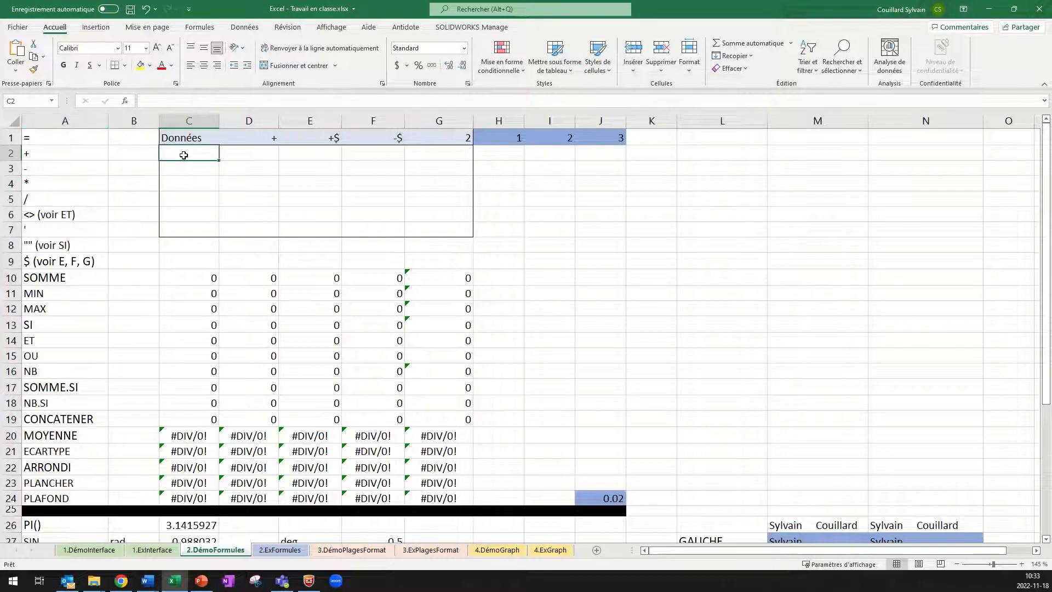
{"action": "type", "text": "1"}
{"action": "key", "text": "Return"}
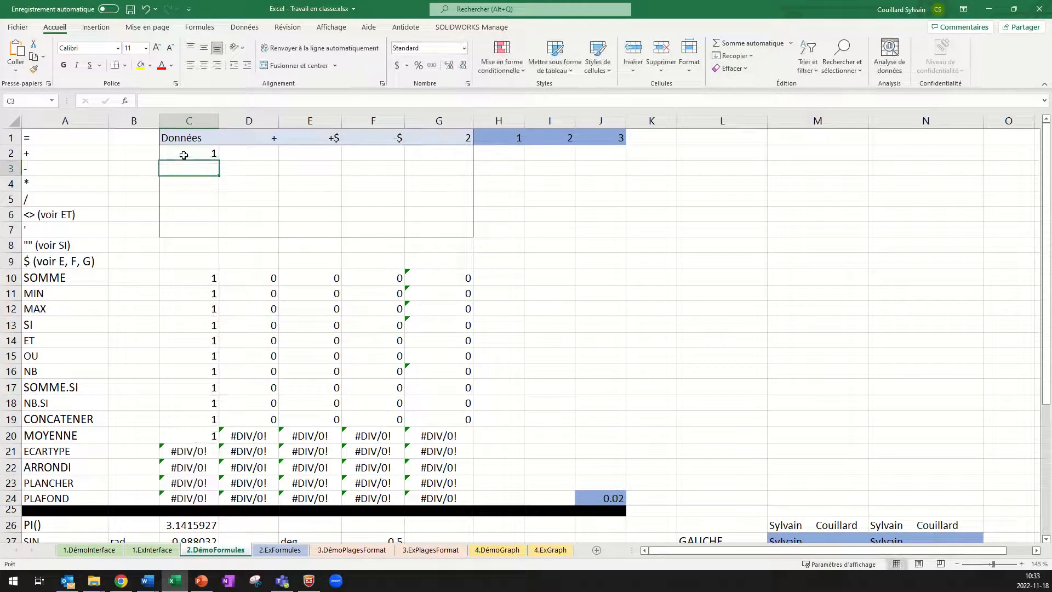
{"action": "left_click", "coordinate": [204, 153]}
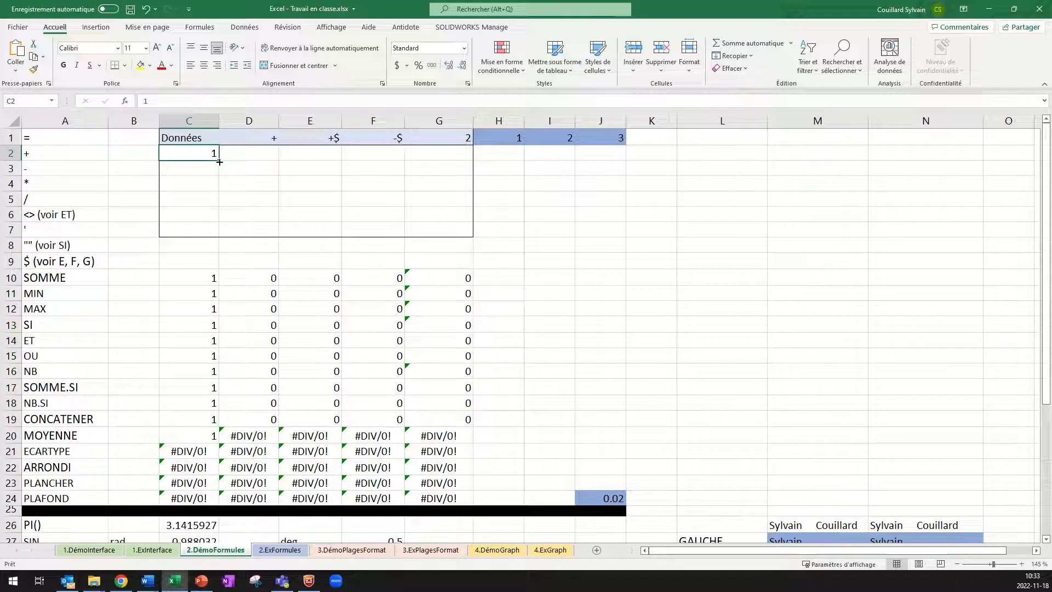
{"action": "left_click_drag", "start_coordinate": [219, 162], "coordinate": [219, 232]}
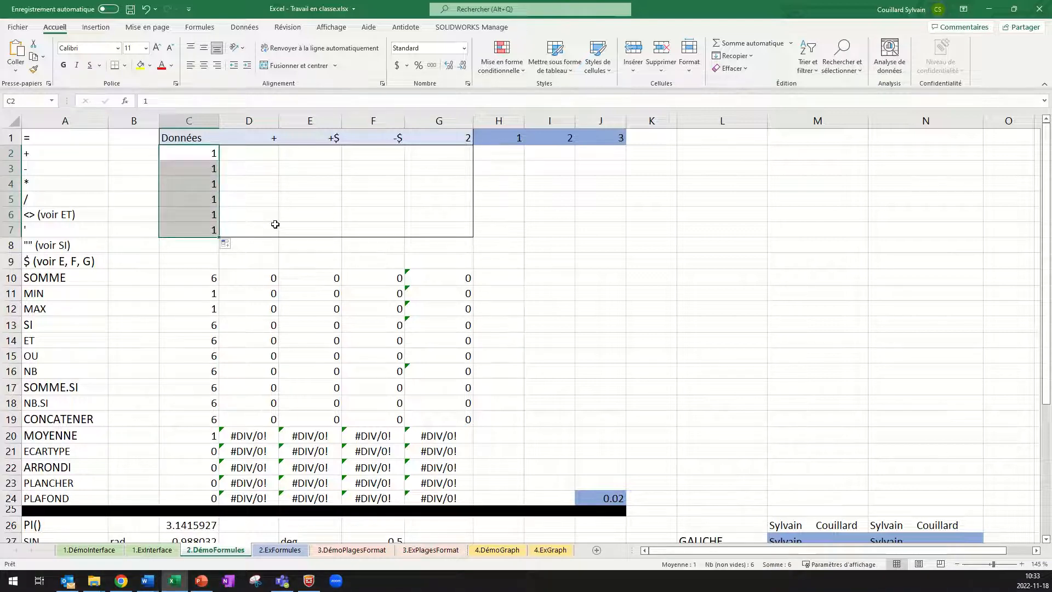
Set C3 to 2 and extend the series from C2:C3 down through C7
{"action": "double_click", "coordinate": [211, 154]}
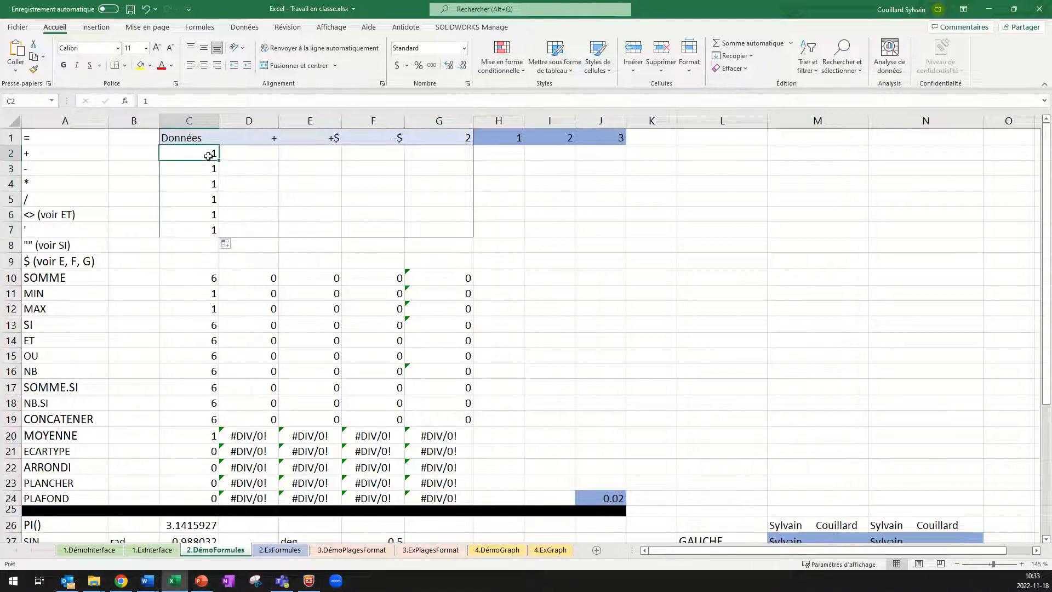
{"action": "key", "text": "Return"}
{"action": "key", "text": "Return"}
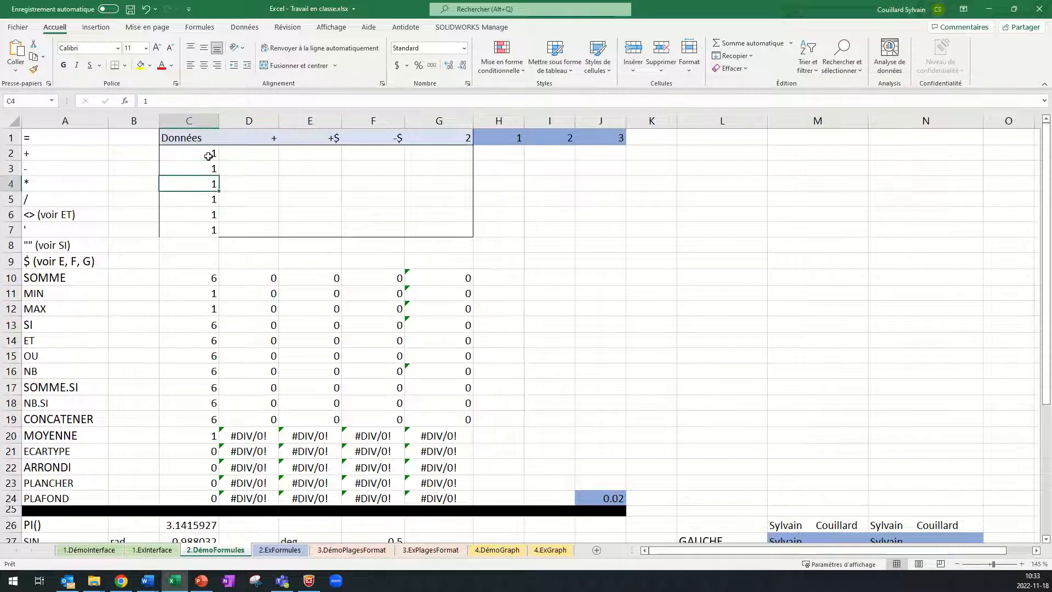
{"action": "key", "text": "Up"}
{"action": "type", "text": "2"}
{"action": "key", "text": "Return"}
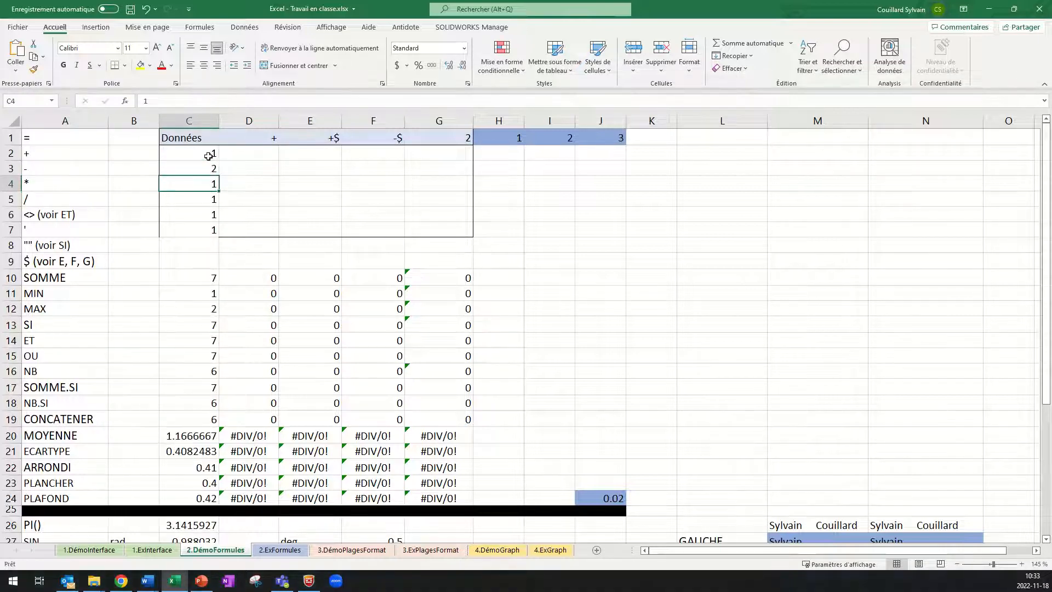
{"action": "left_click_drag", "start_coordinate": [208, 159], "coordinate": [220, 233]}
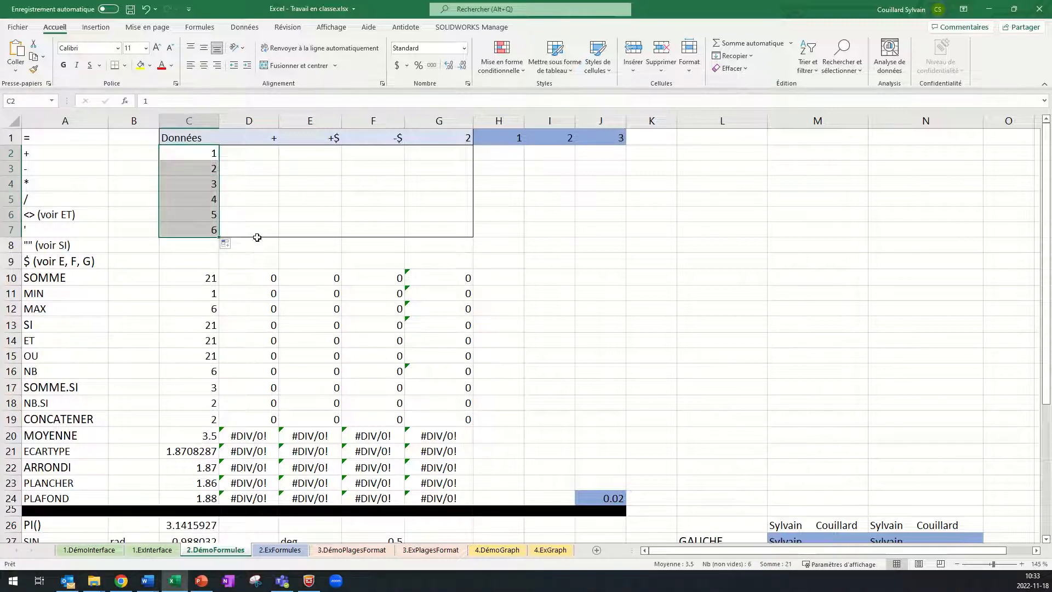
Add a bottom border to cell C7 to close the outline of the data table
{"action": "left_click", "coordinate": [258, 255]}
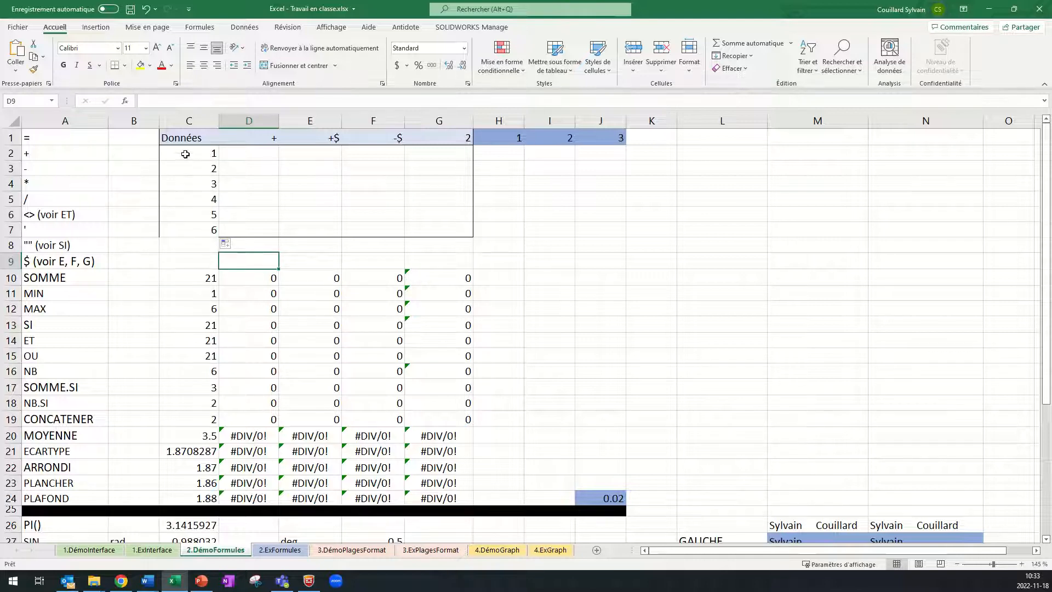
{"action": "left_click", "coordinate": [196, 232]}
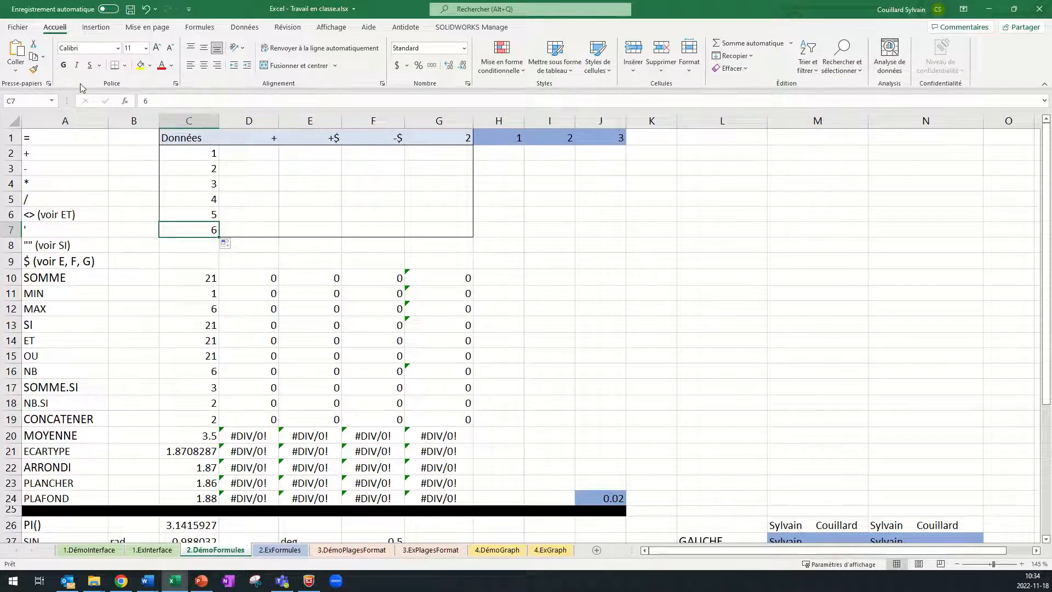
{"action": "left_click", "coordinate": [115, 65]}
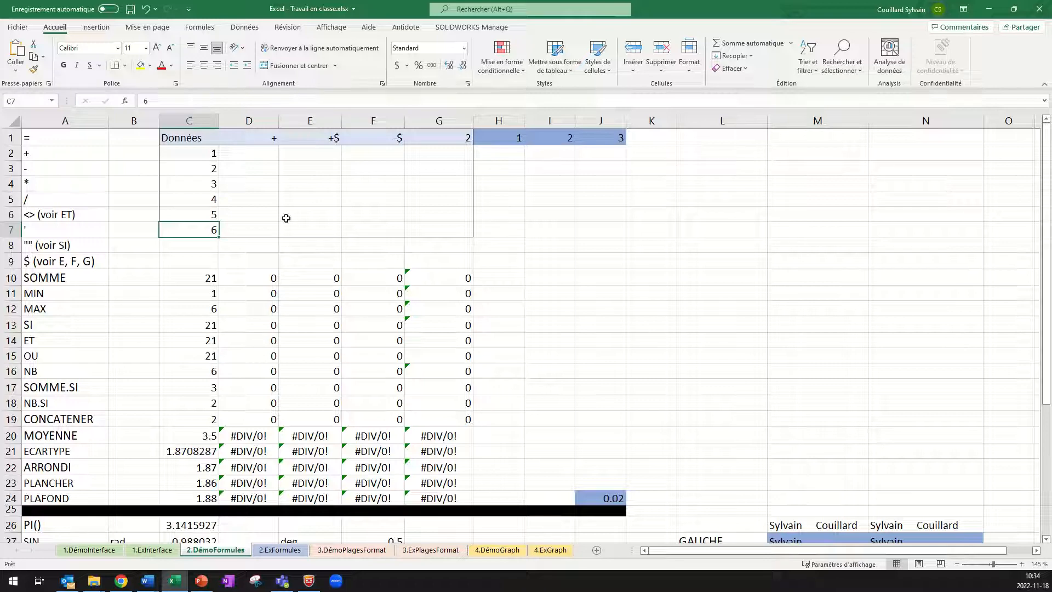
{"action": "left_click", "coordinate": [271, 192]}
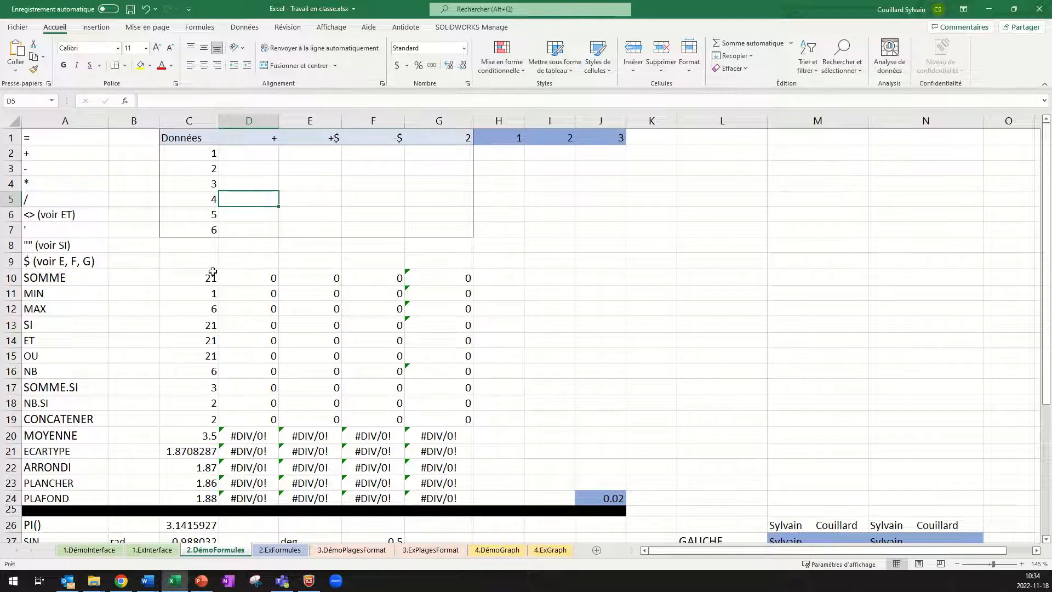
Enter the formula =C3+C2 in cell D3 under the + heading
{"action": "left_click", "coordinate": [257, 152]}
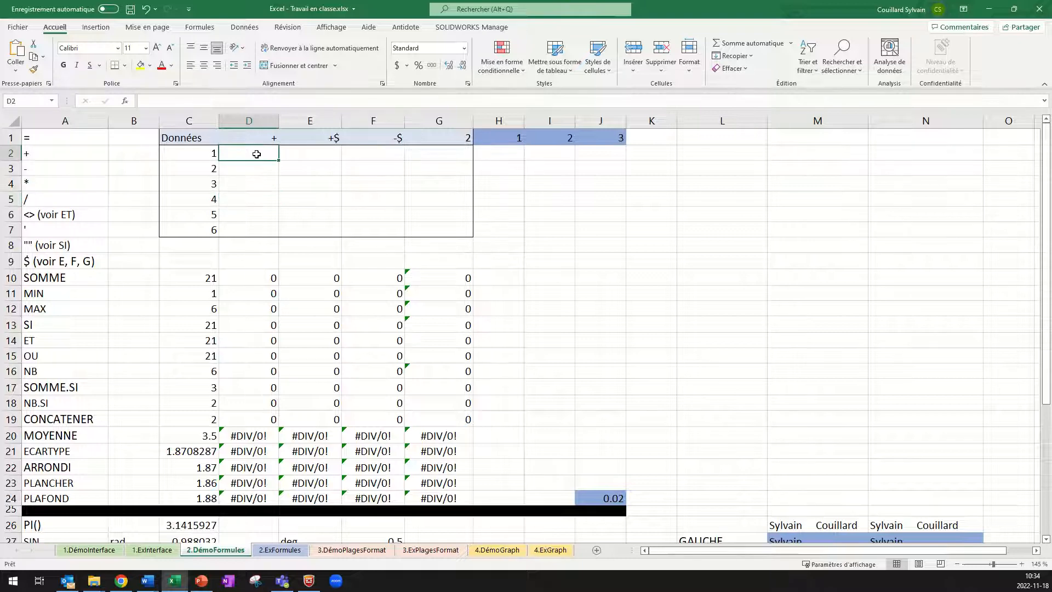
{"action": "left_click", "coordinate": [249, 168]}
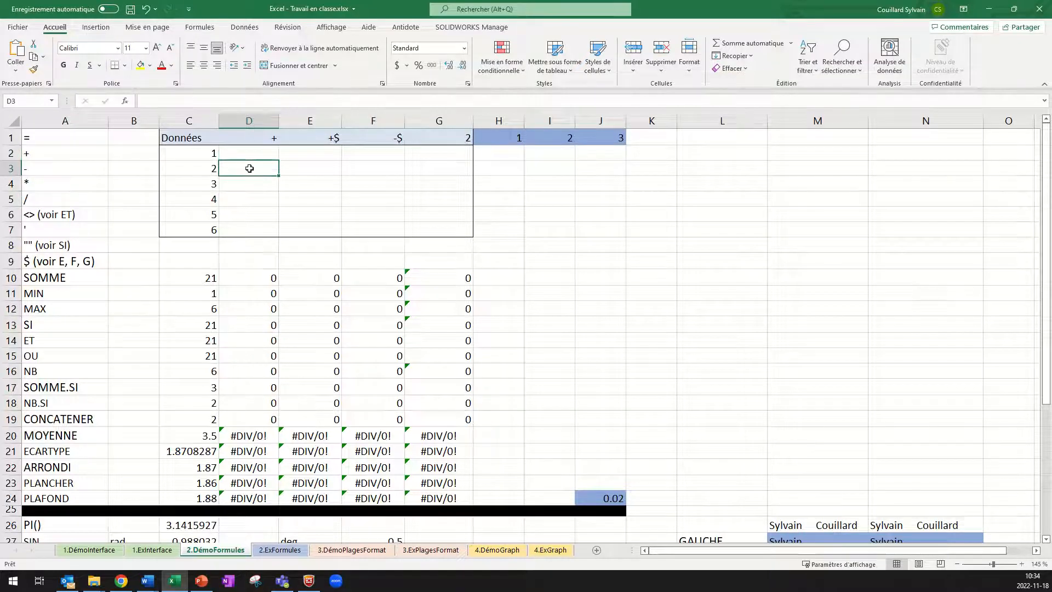
{"action": "type", "text": "="}
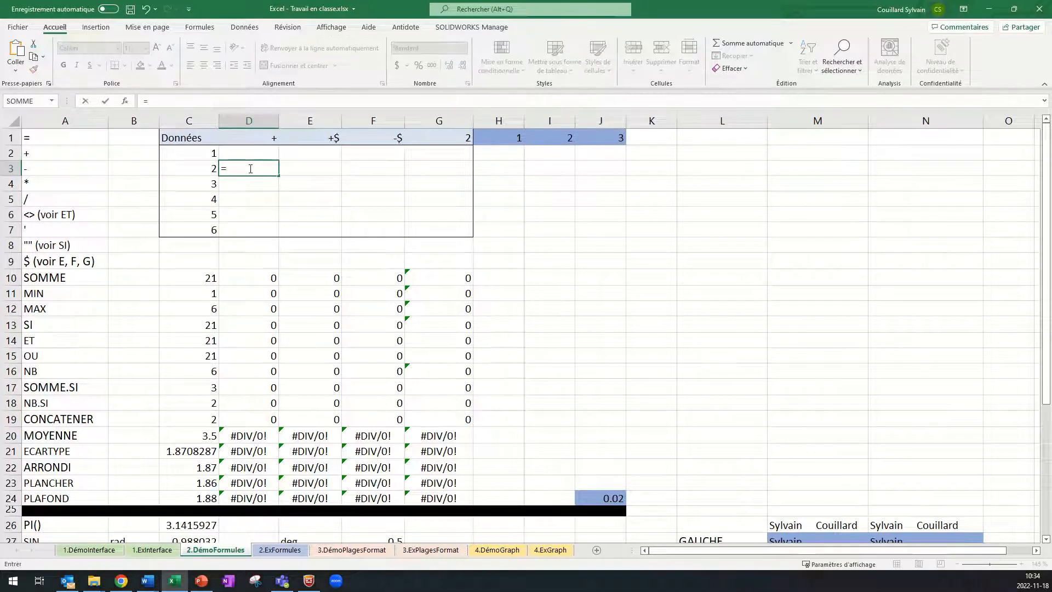
{"action": "left_click", "coordinate": [206, 167]}
{"action": "type", "text": "+"}
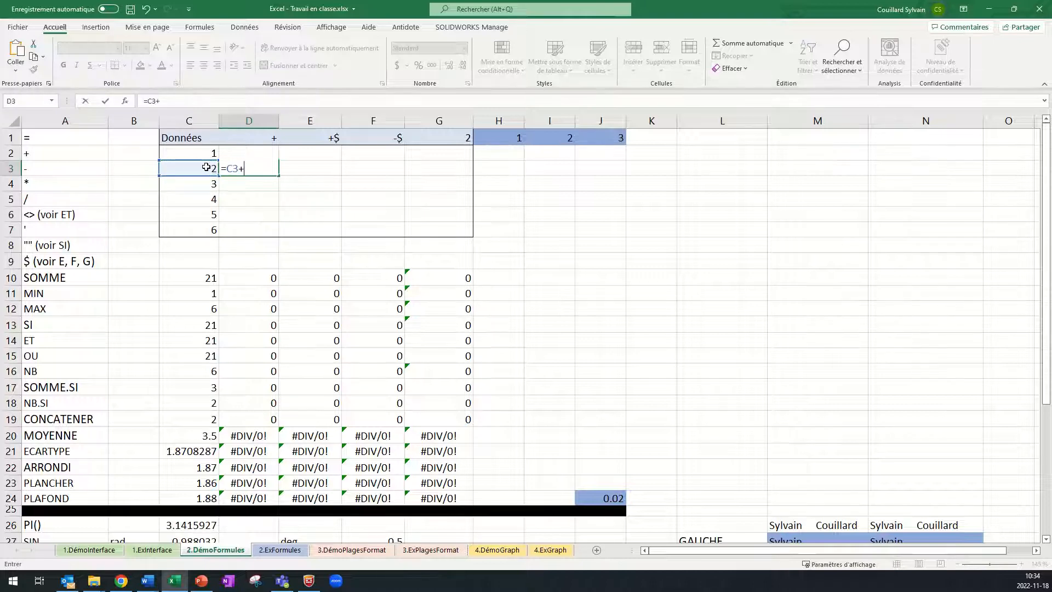
{"action": "left_click", "coordinate": [206, 154]}
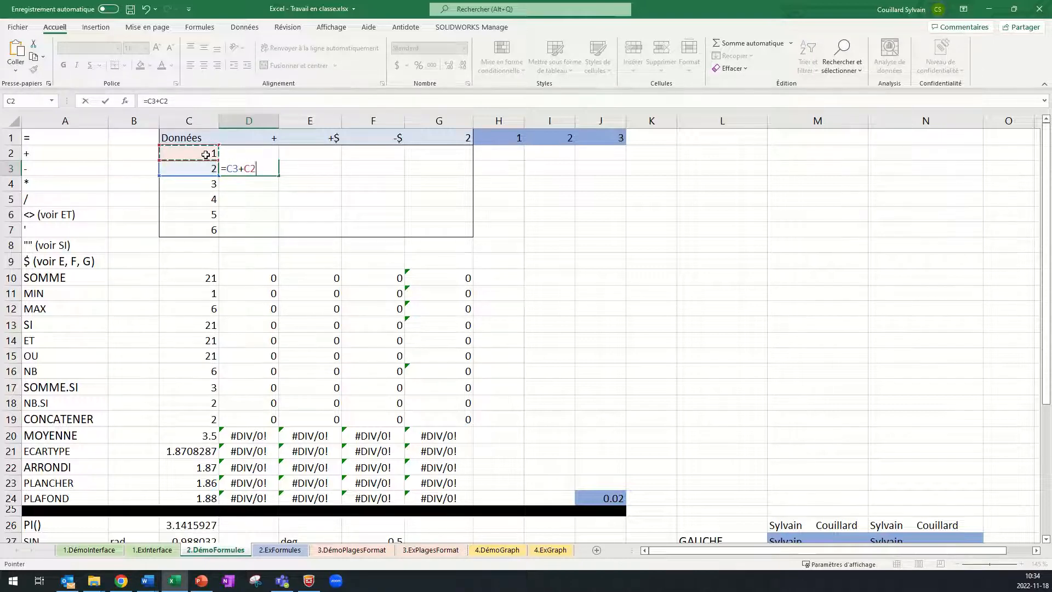
{"action": "key", "text": "Return"}
Copy the D3 sum into D4:D7, pasting formulas only, and clear the copy selection
{"action": "left_click", "coordinate": [257, 168]}
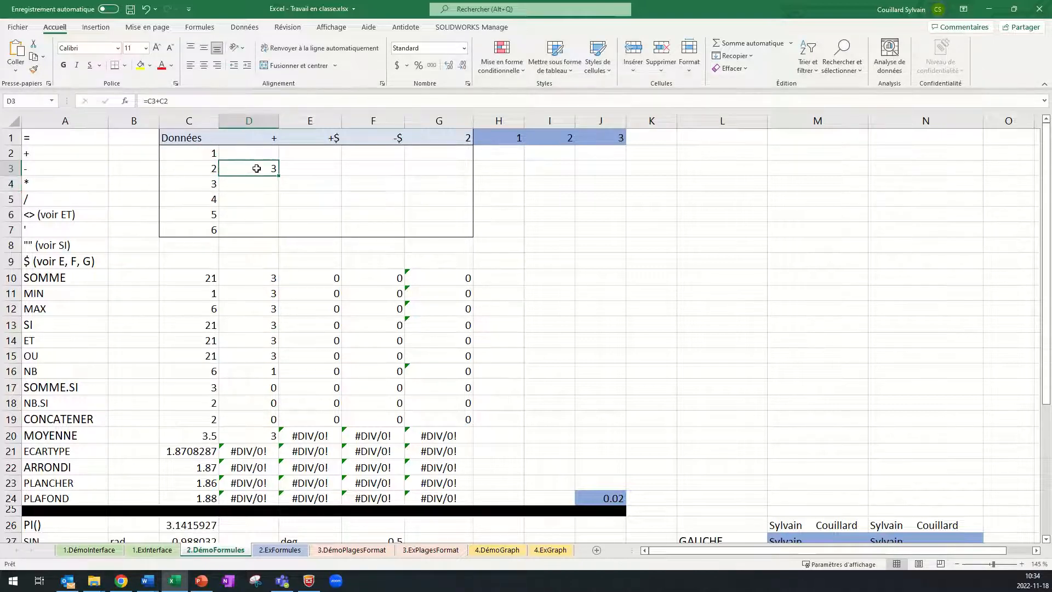
{"action": "key", "text": "ctrl+c"}
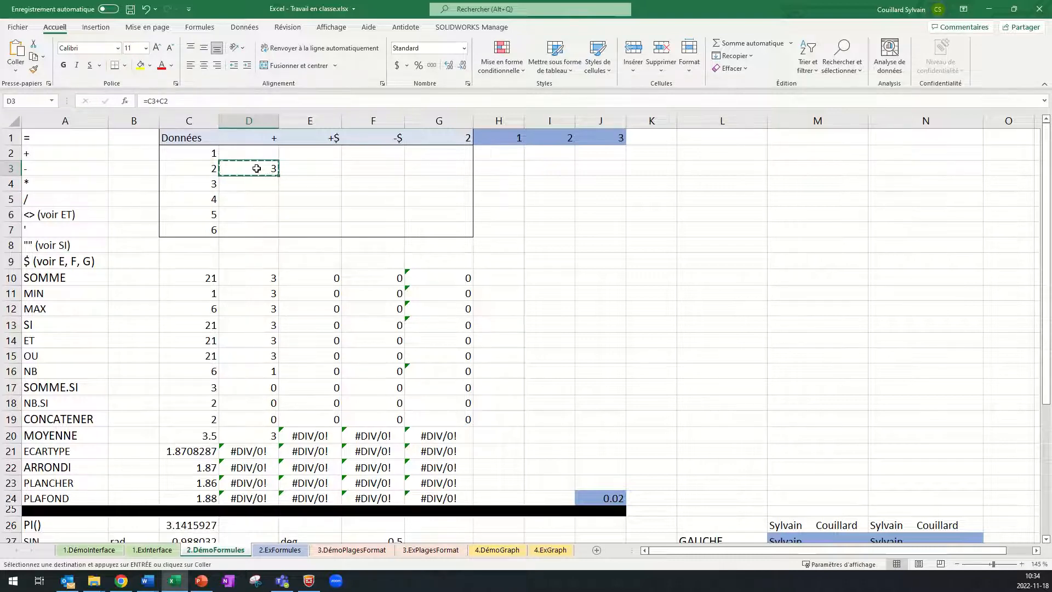
{"action": "left_click_drag", "start_coordinate": [257, 184], "coordinate": [257, 228]}
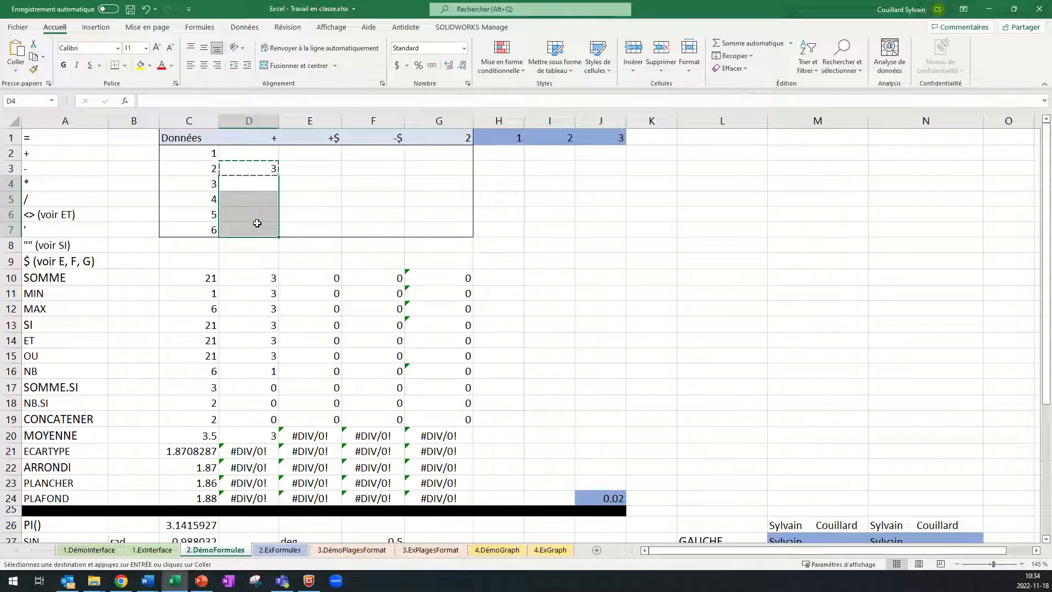
{"action": "right_click", "coordinate": [257, 223]}
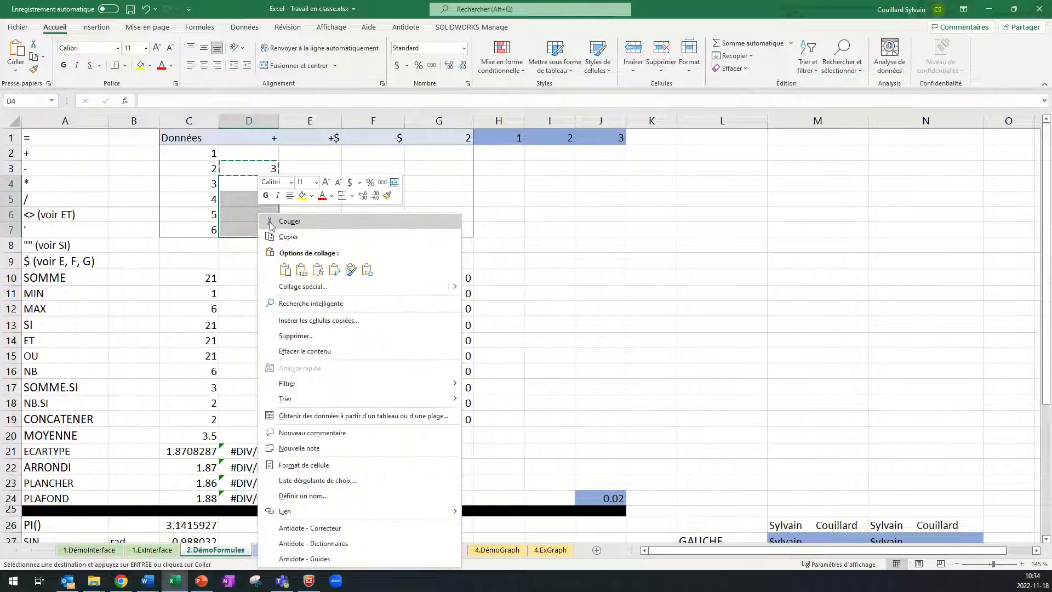
{"action": "left_click", "coordinate": [317, 270]}
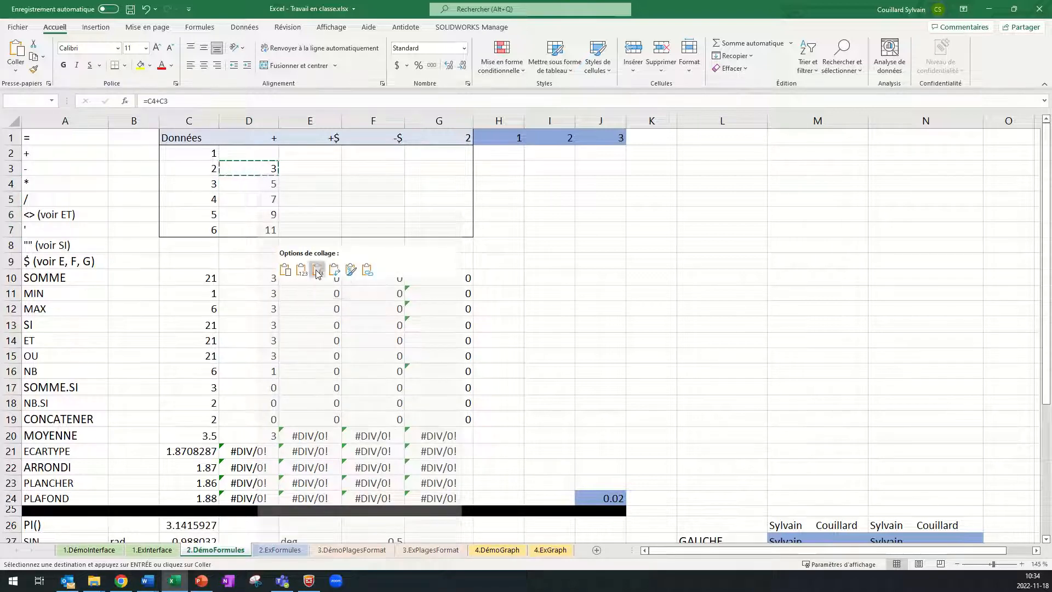
{"action": "left_click", "coordinate": [326, 208]}
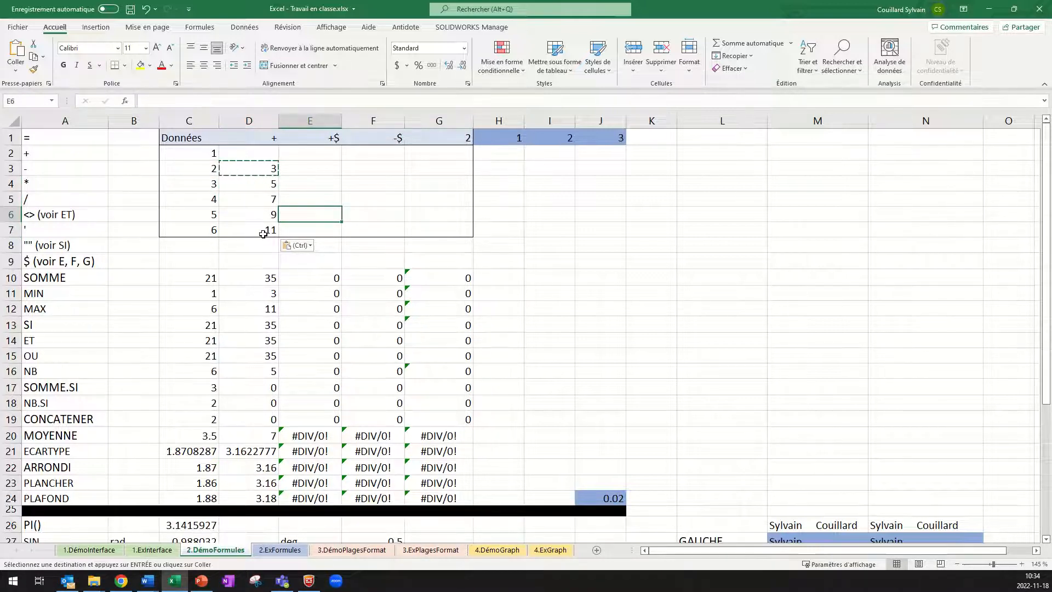
{"action": "key", "text": "Escape"}
{"action": "left_click", "coordinate": [258, 168]}
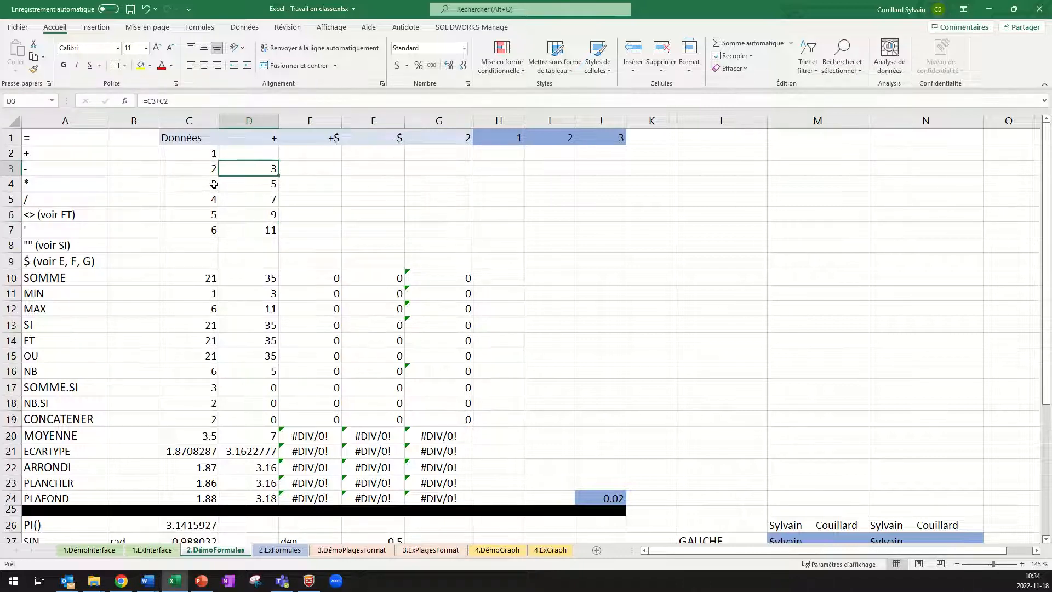
Enter the formula =C3+$C$2 in cell E3, with an absolute reference to C2
{"action": "left_click", "coordinate": [316, 167]}
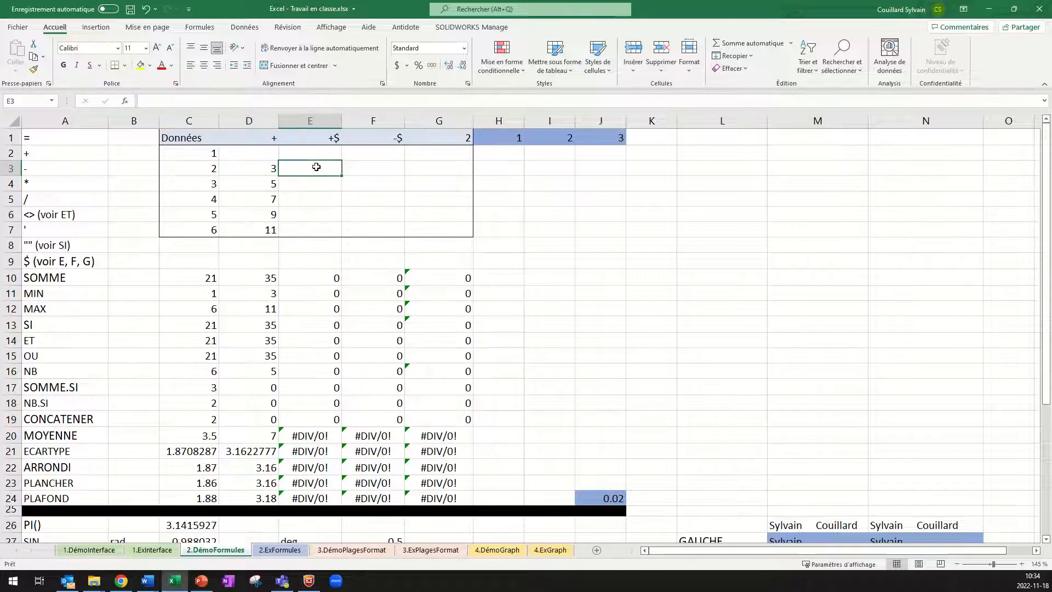
{"action": "type", "text": "="}
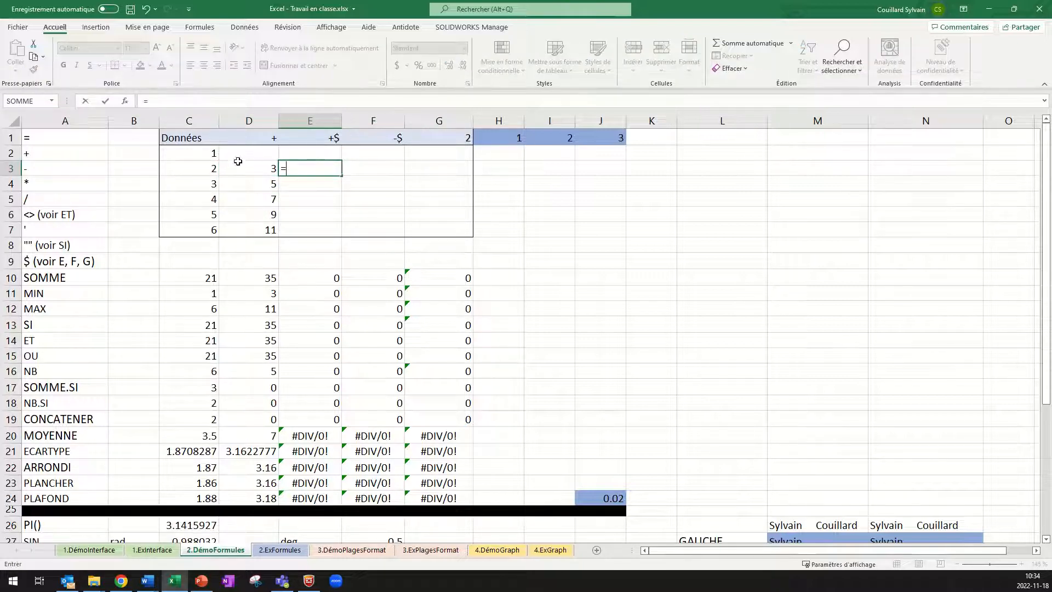
{"action": "left_click", "coordinate": [200, 169]}
{"action": "type", "text": "+"}
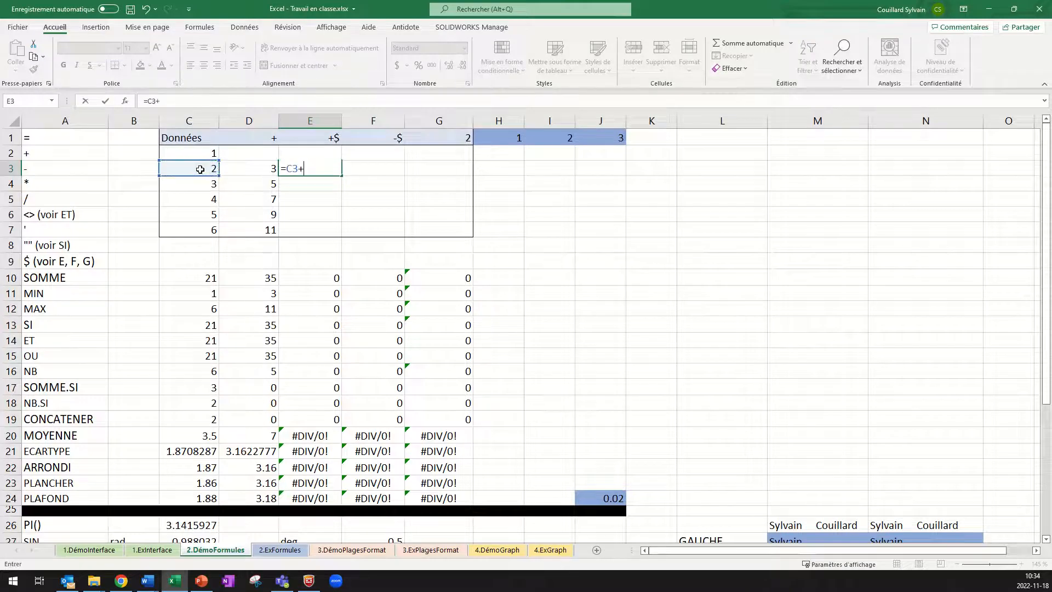
{"action": "left_click", "coordinate": [206, 154]}
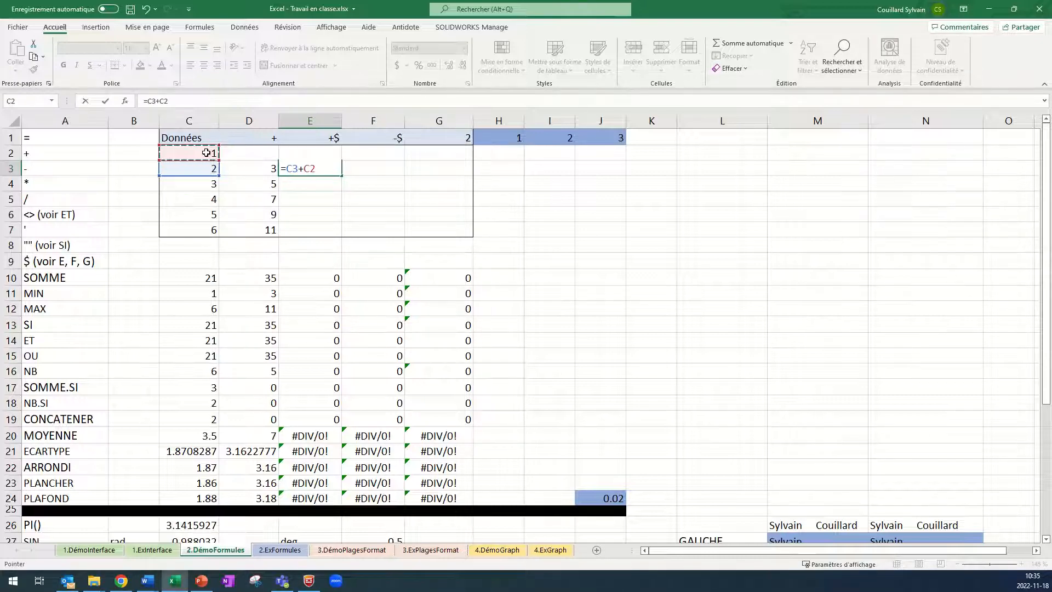
{"action": "key", "text": "F4"}
{"action": "key", "text": "Return"}
Copy the E3 formula into E4:E7, pasting formulas only
{"action": "left_click", "coordinate": [317, 166]}
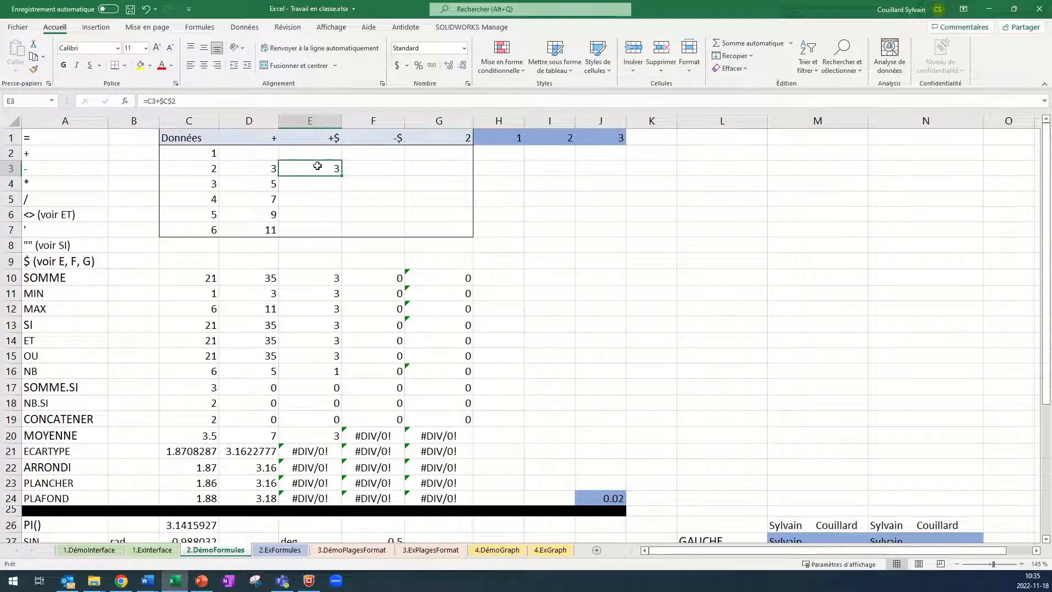
{"action": "key", "text": "ctrl+c"}
{"action": "left_click_drag", "start_coordinate": [315, 183], "coordinate": [317, 233]}
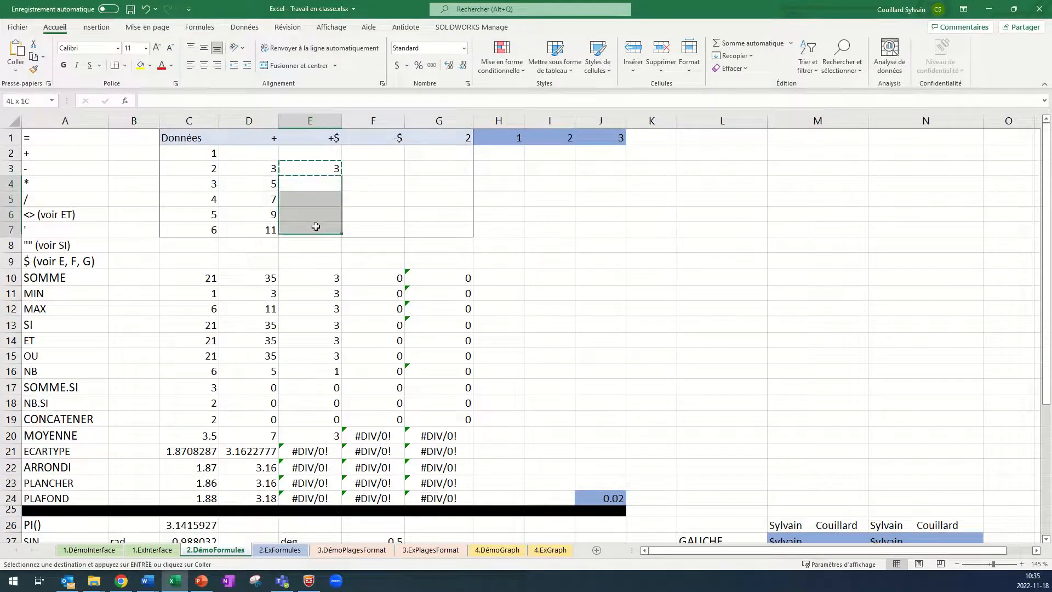
{"action": "right_click", "coordinate": [317, 232]}
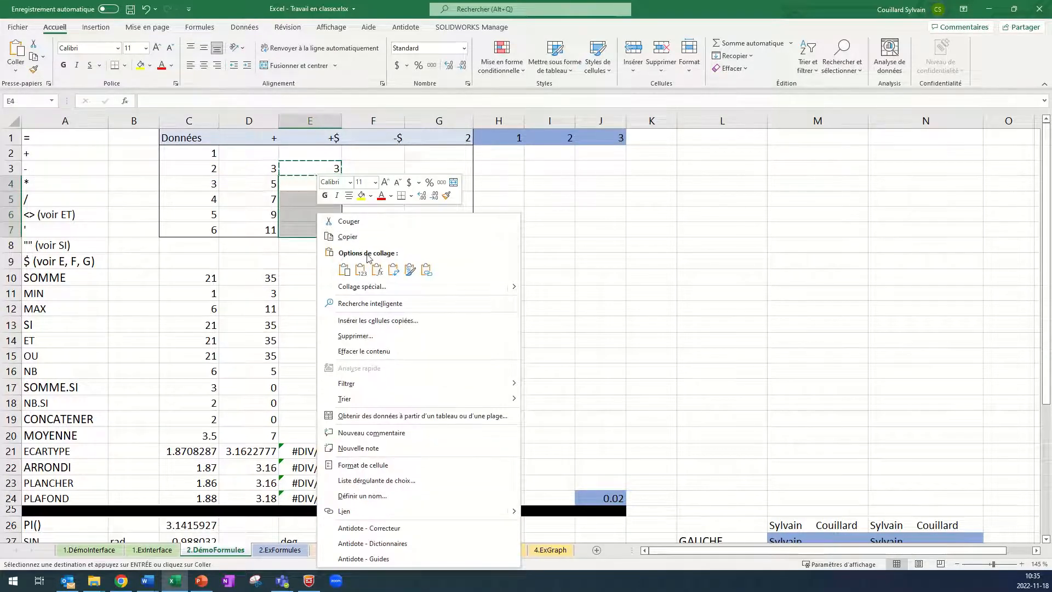
{"action": "left_click", "coordinate": [375, 270]}
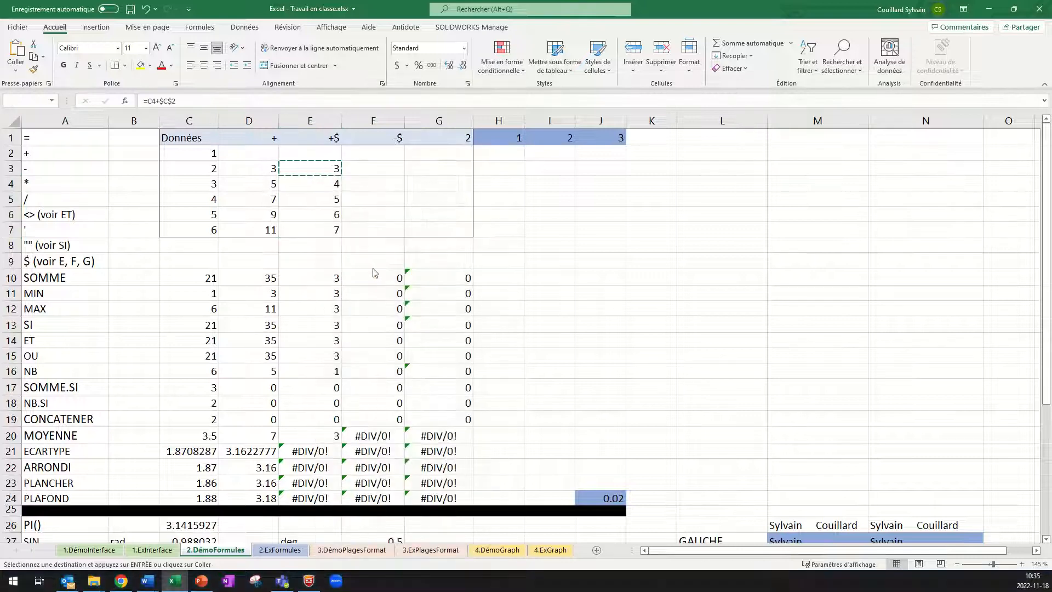
{"action": "left_click", "coordinate": [382, 184]}
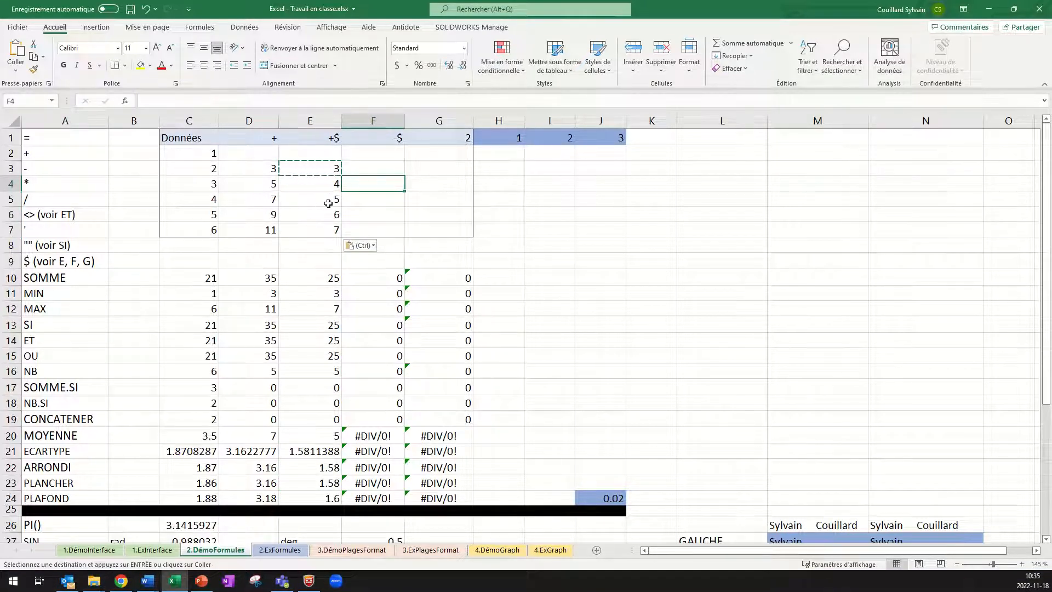
Set cell C2 to 10 to test the formulas that depend on it, and restore it to 1
{"action": "left_click_drag", "start_coordinate": [209, 170], "coordinate": [206, 229]}
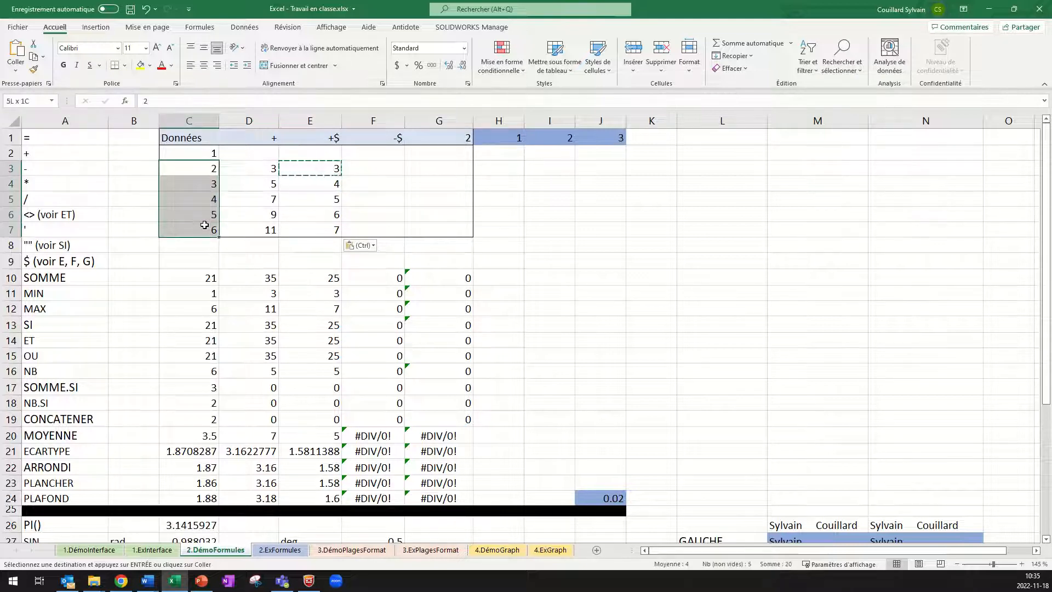
{"action": "left_click", "coordinate": [201, 155]}
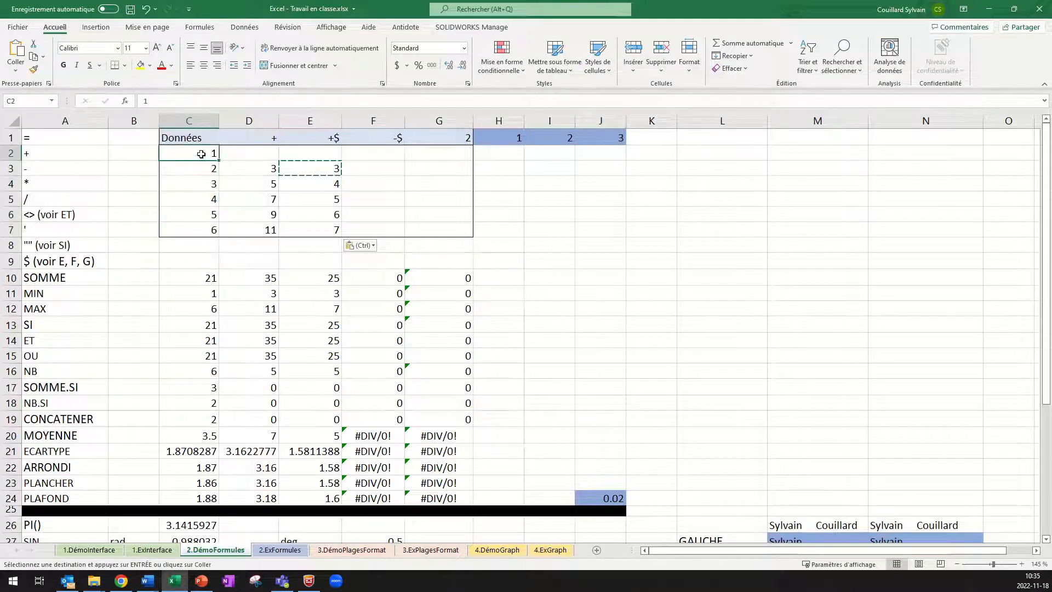
{"action": "type", "text": "10"}
{"action": "key", "text": "Return"}
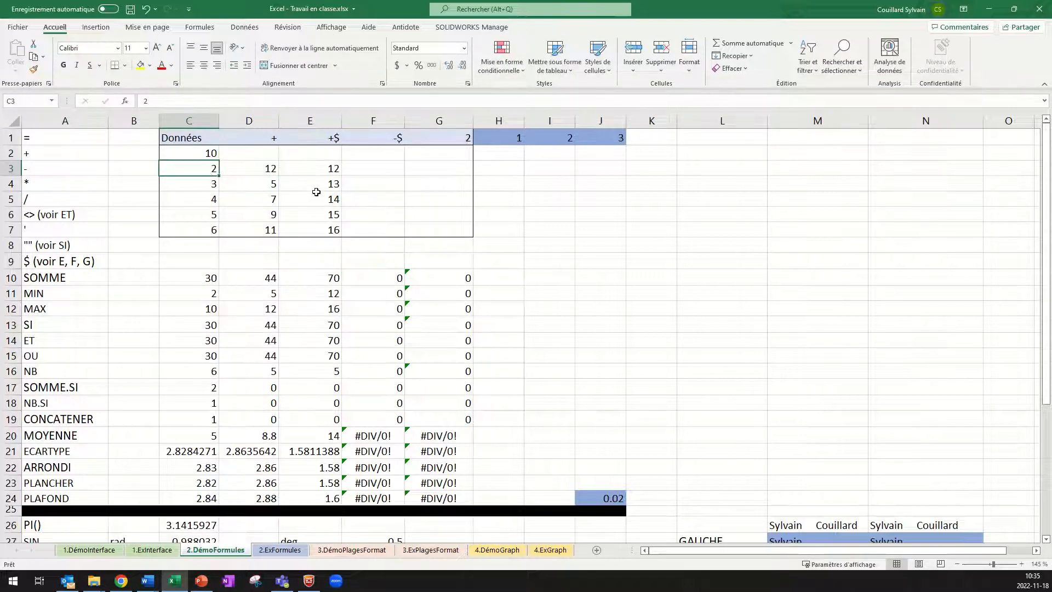
{"action": "left_click", "coordinate": [204, 151]}
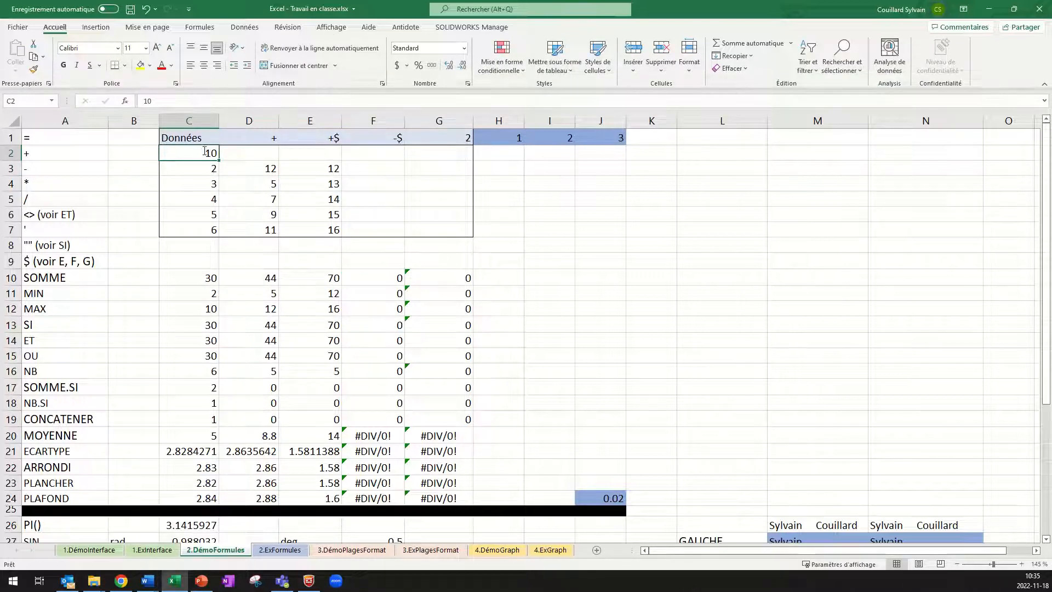
{"action": "type", "text": "1"}
{"action": "key", "text": "Return"}
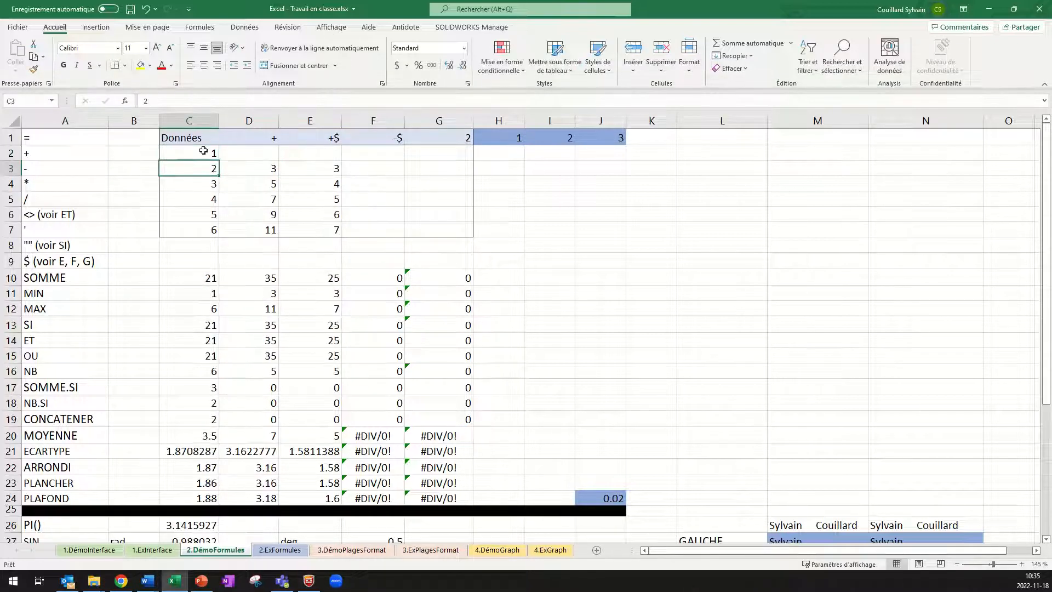
Enter the formula =E3-$C$2 in cell F3 under the -$ heading, with an absolute reference to C2
{"action": "left_click", "coordinate": [384, 167]}
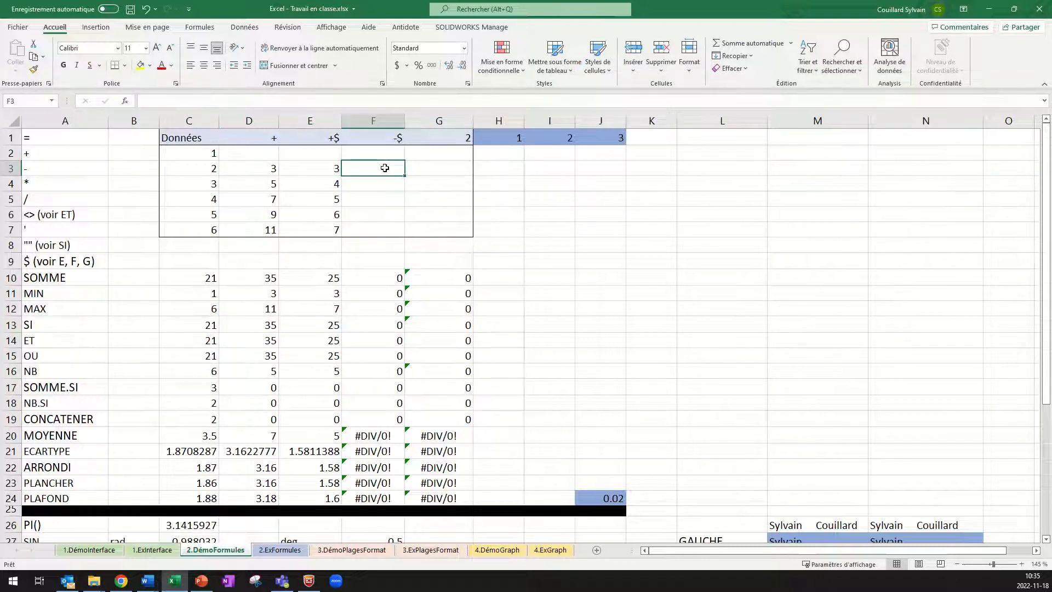
{"action": "type", "text": "="}
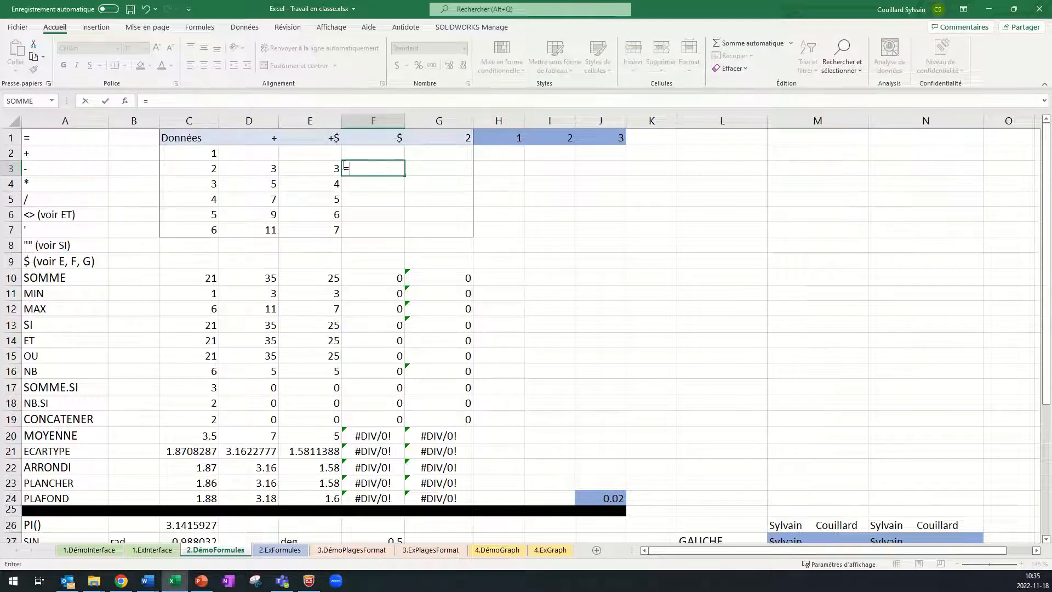
{"action": "left_click", "coordinate": [324, 169]}
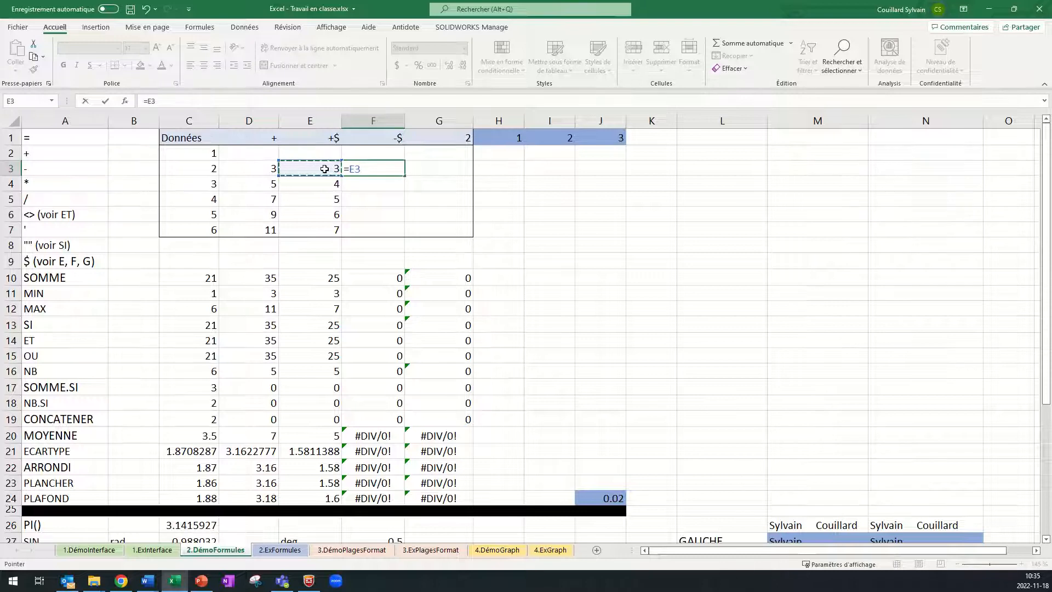
{"action": "type", "text": "-"}
{"action": "left_click", "coordinate": [206, 154]}
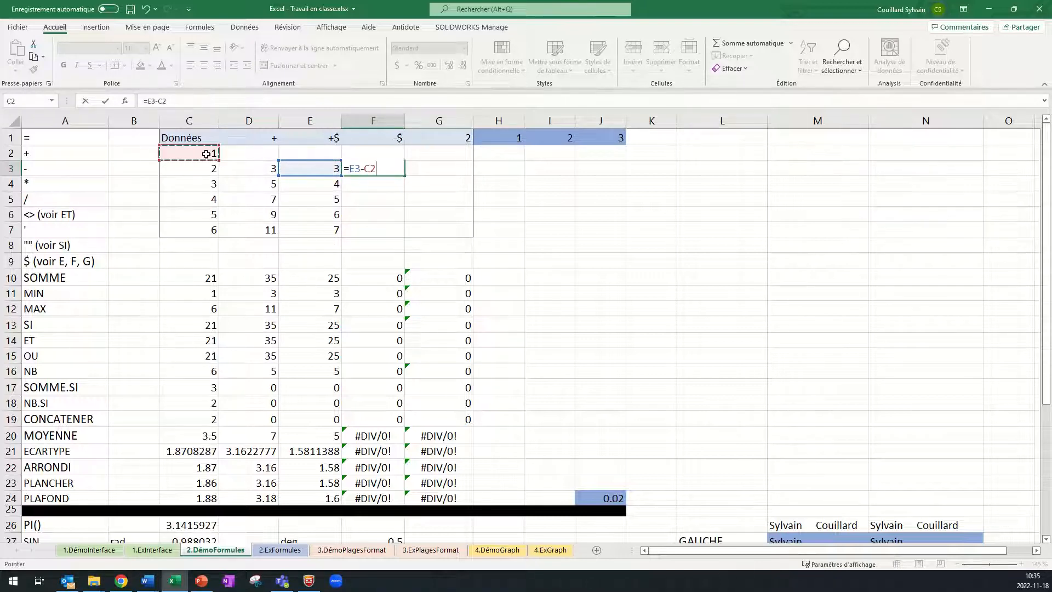
{"action": "key", "text": "Return"}
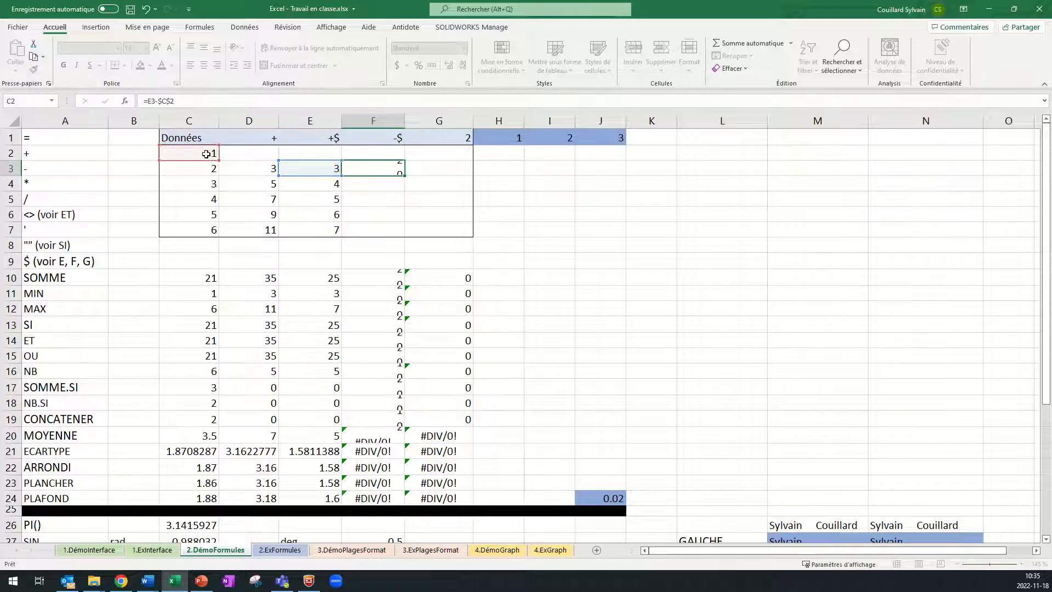
Copy the F3 subtraction into F4:F7, pasting formulas only
{"action": "left_click", "coordinate": [398, 167]}
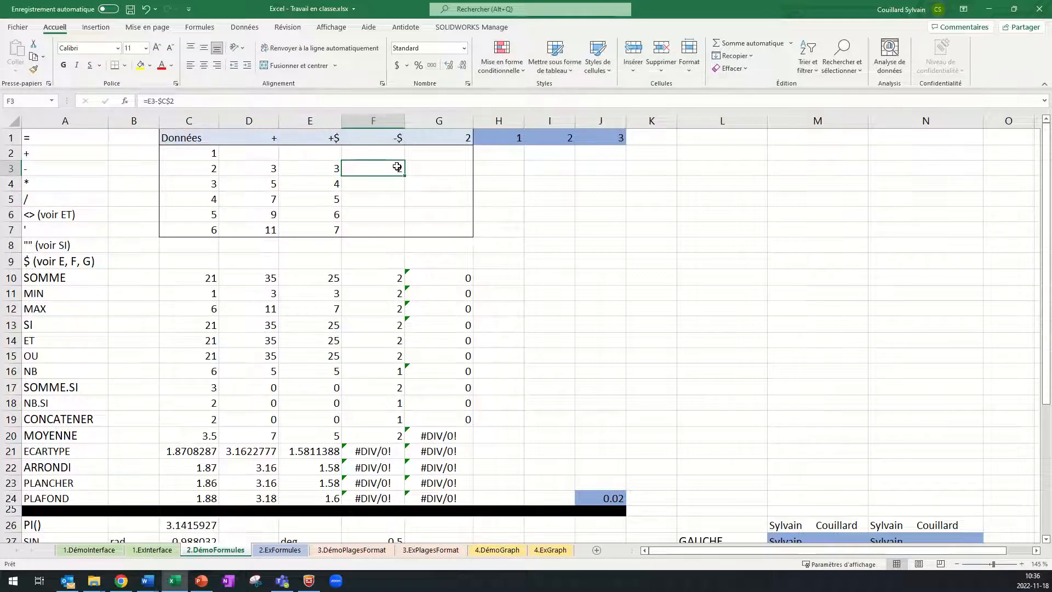
{"action": "key", "text": "ctrl+c"}
{"action": "left_click_drag", "start_coordinate": [393, 180], "coordinate": [392, 230]}
{"action": "right_click", "coordinate": [391, 214]}
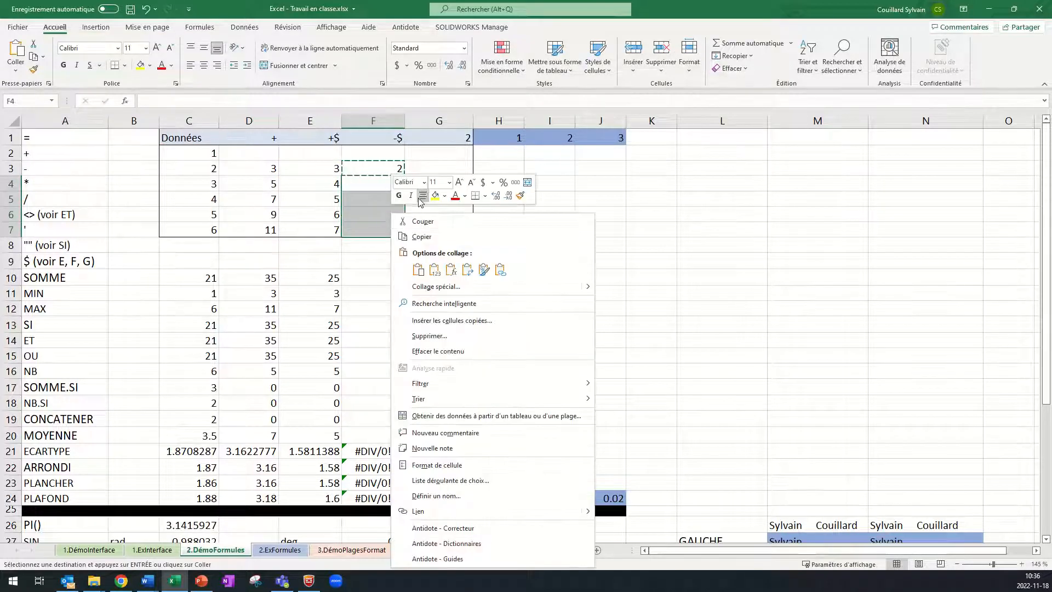
{"action": "left_click", "coordinate": [450, 269]}
{"action": "left_click", "coordinate": [442, 185]}
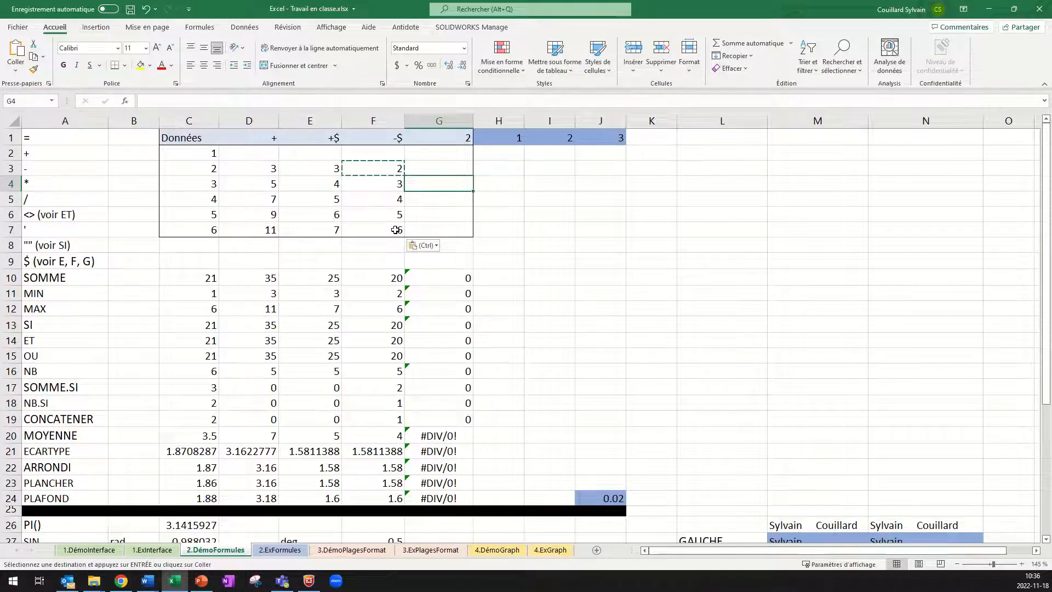
Enter the formula =F3*$G$1 in cell G3, multiplying by an absolute reference to the heading cell G1
{"action": "left_click", "coordinate": [452, 167]}
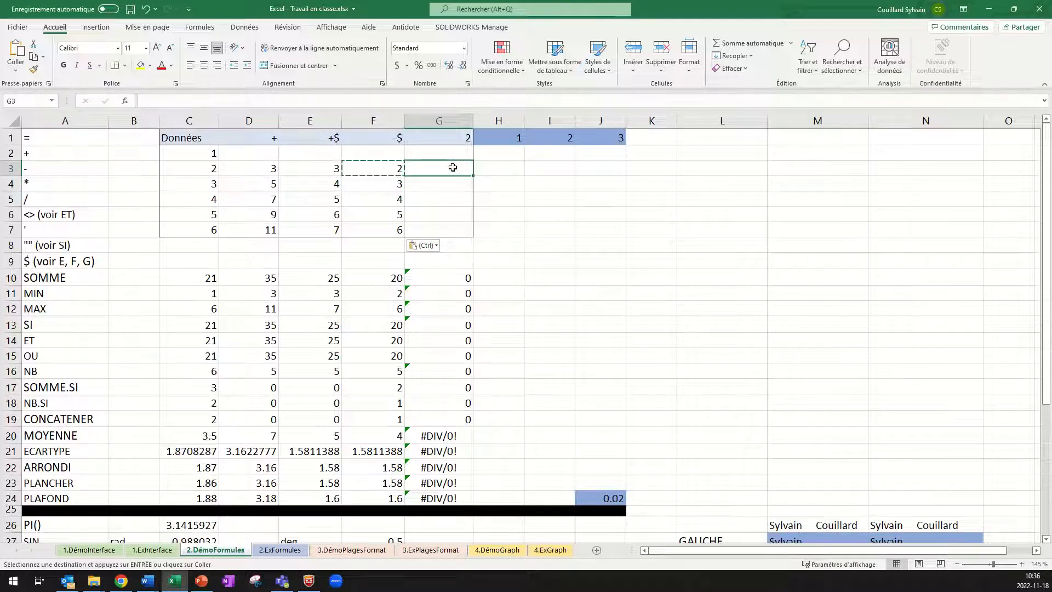
{"action": "type", "text": "="}
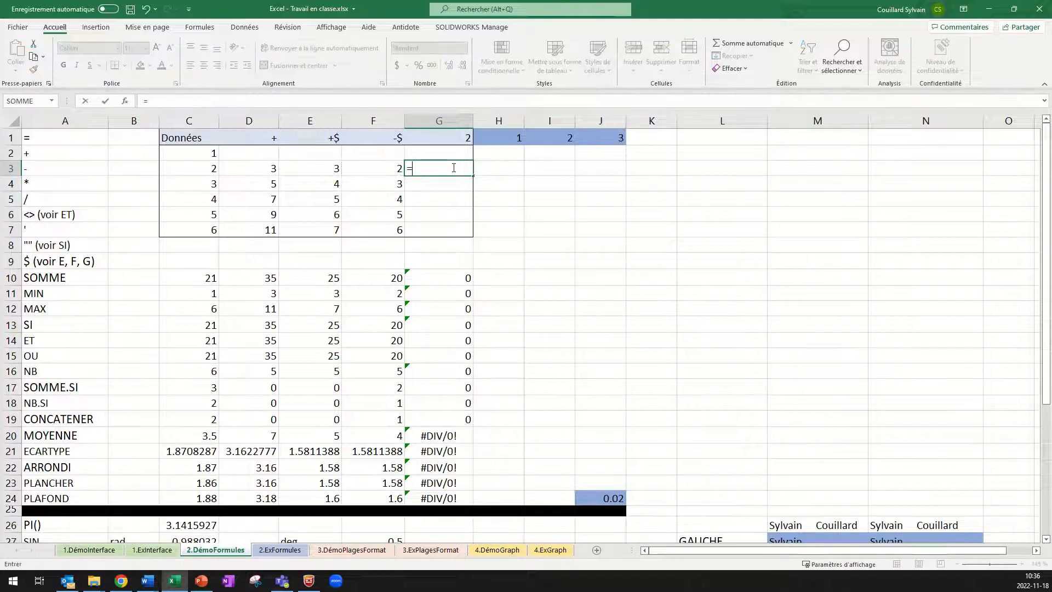
{"action": "left_click", "coordinate": [386, 171]}
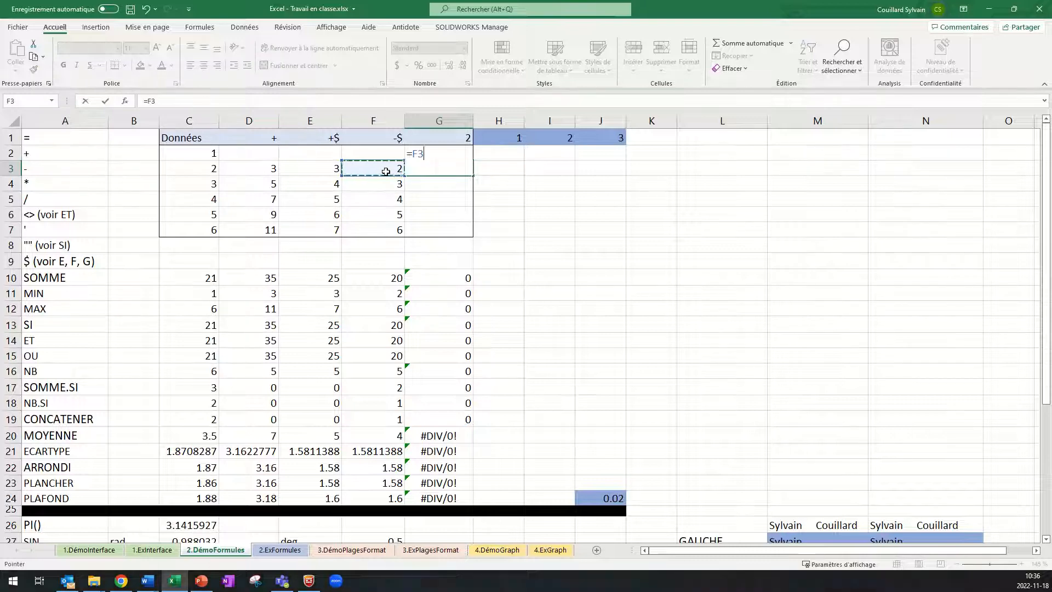
{"action": "type", "text": "*"}
{"action": "left_click", "coordinate": [454, 137]}
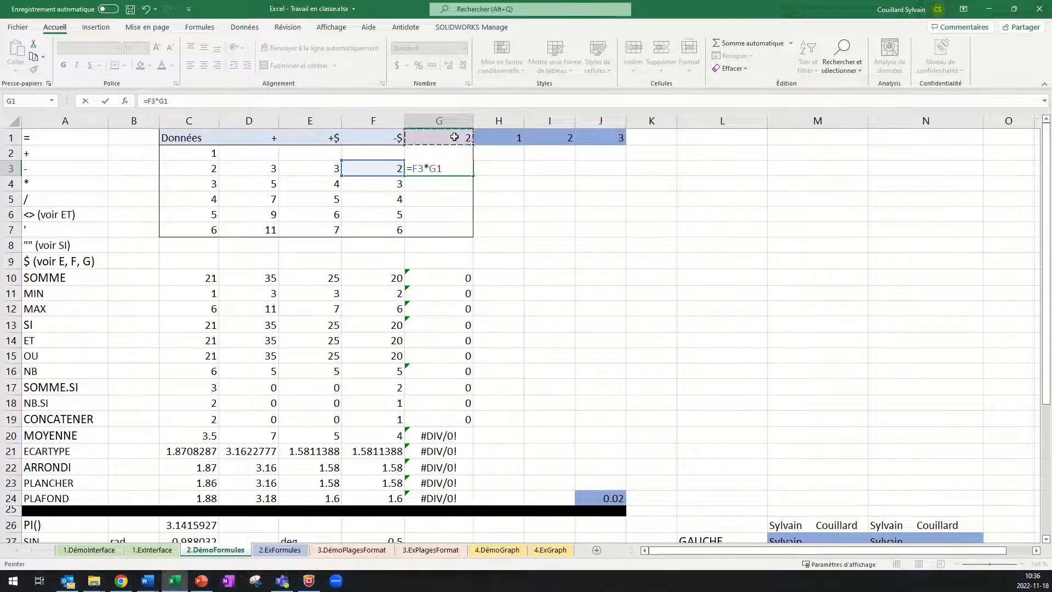
{"action": "key", "text": "F4"}
{"action": "key", "text": "Return"}
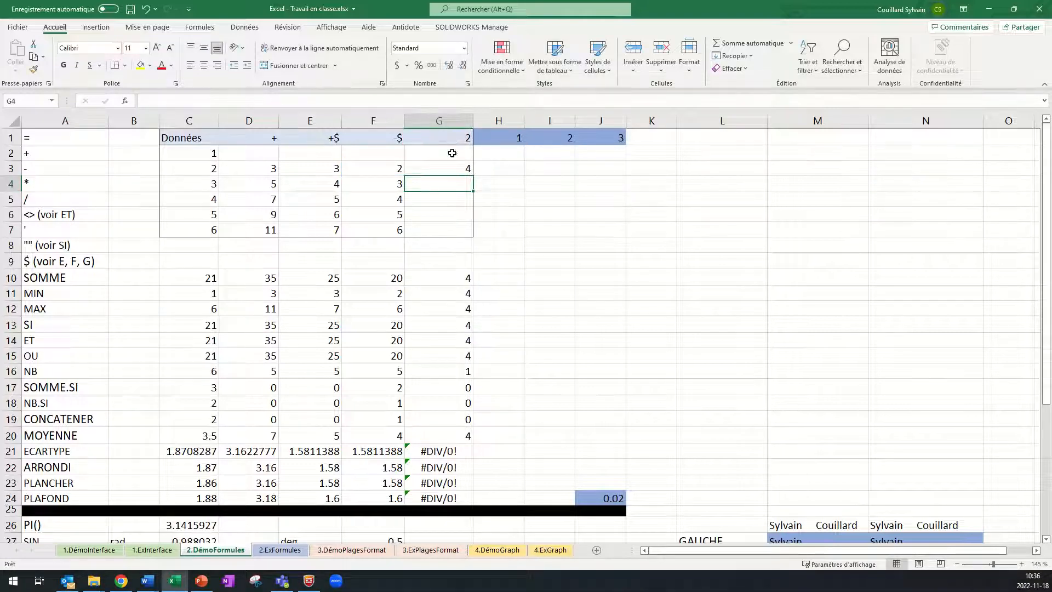
Copy the G3 multiplication into G4:G7, pasting formulas only
{"action": "left_click", "coordinate": [456, 170]}
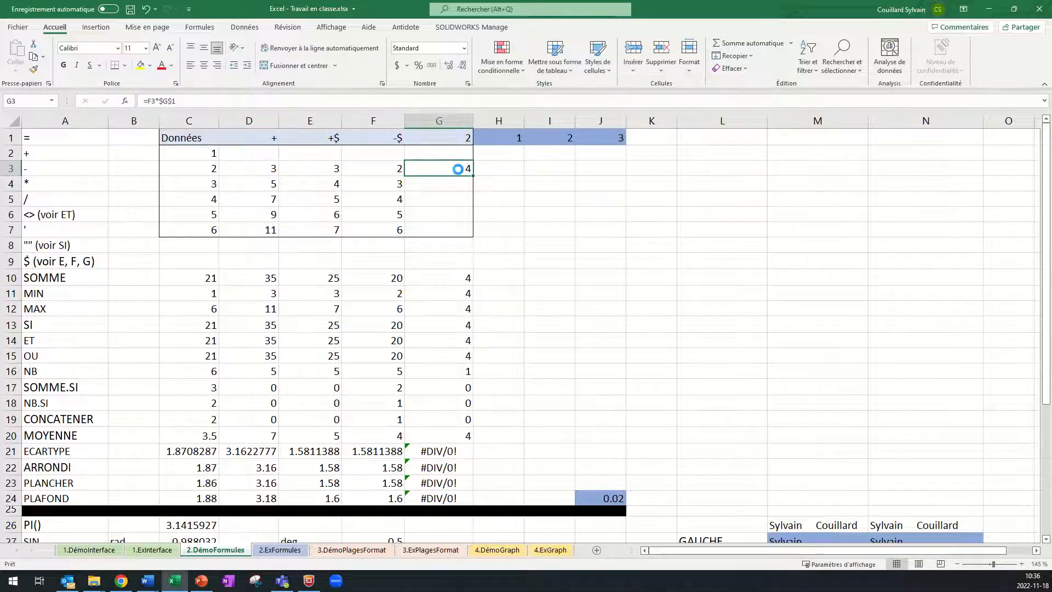
{"action": "key", "text": "ctrl+c"}
{"action": "left_click_drag", "start_coordinate": [459, 181], "coordinate": [458, 229]}
{"action": "right_click", "coordinate": [459, 229]}
{"action": "left_click", "coordinate": [517, 268]}
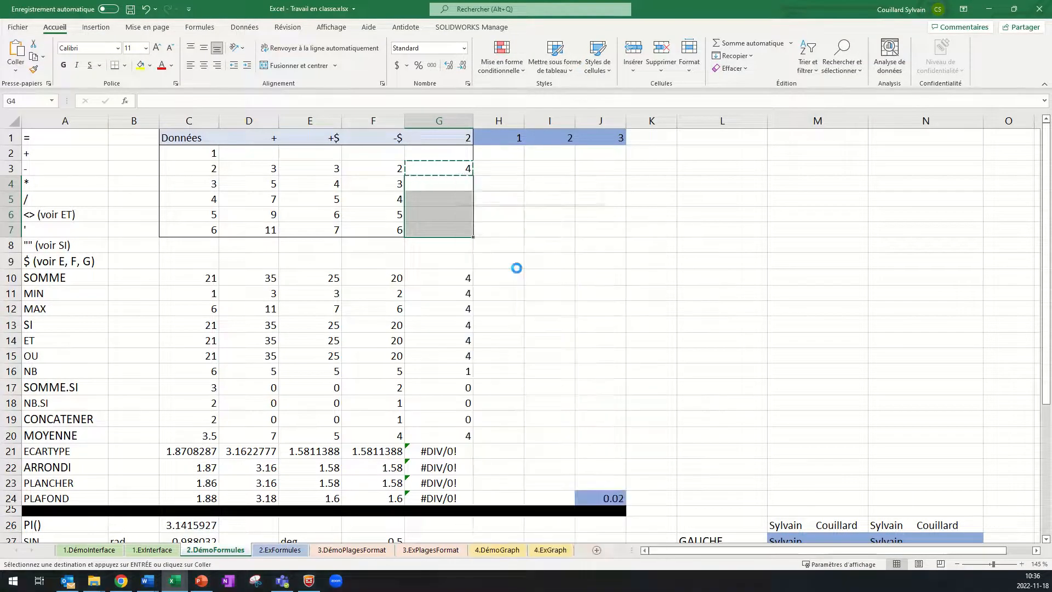
{"action": "left_click", "coordinate": [541, 190]}
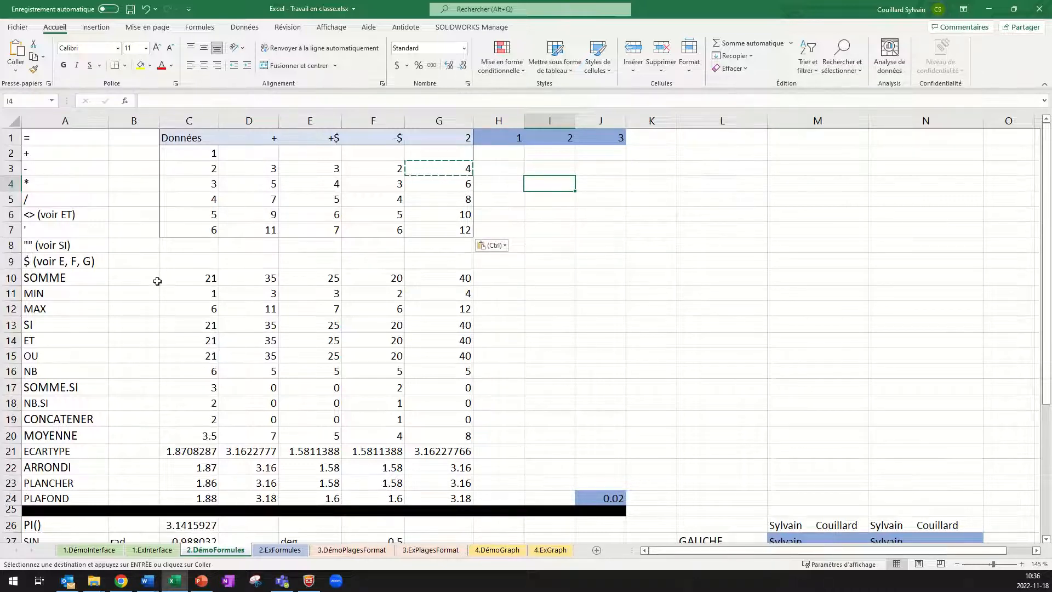
Examine the SOMME, MIN, MAX and SI formulas in cells C10 to C13
{"action": "left_click", "coordinate": [195, 279]}
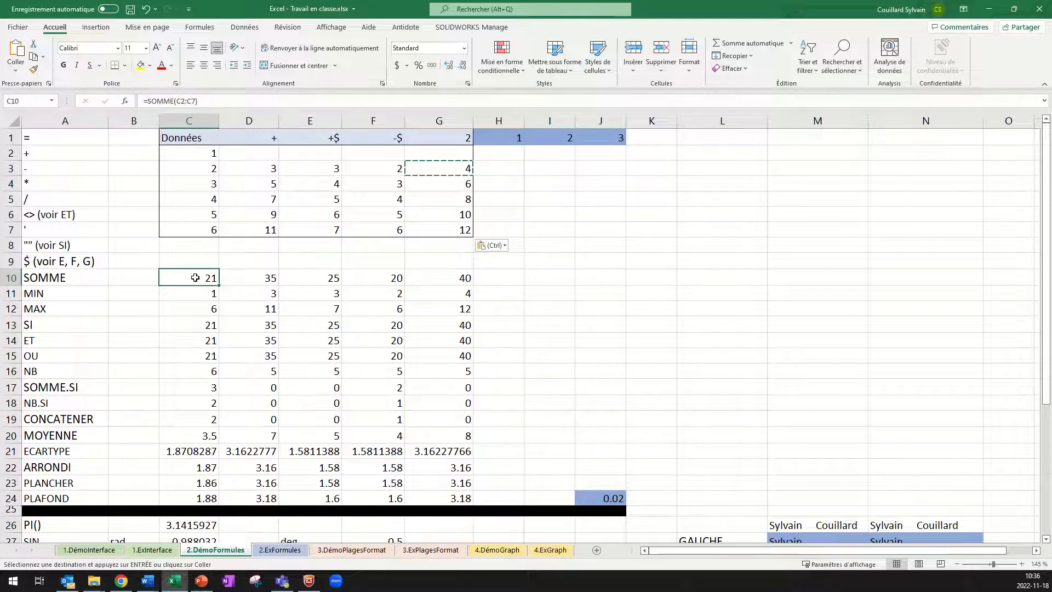
{"action": "left_click", "coordinate": [205, 101]}
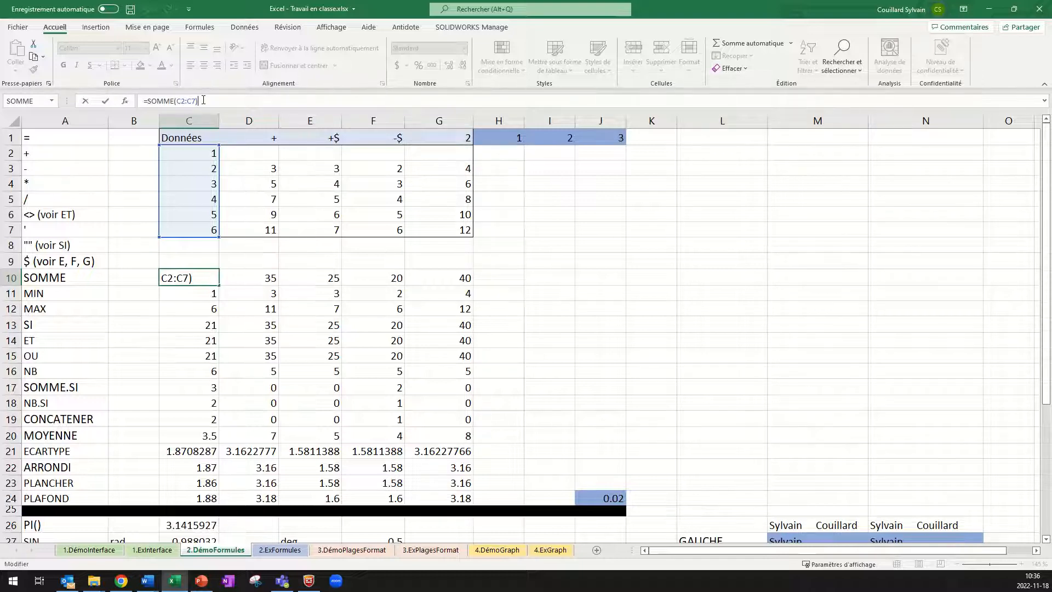
{"action": "key", "text": "Return"}
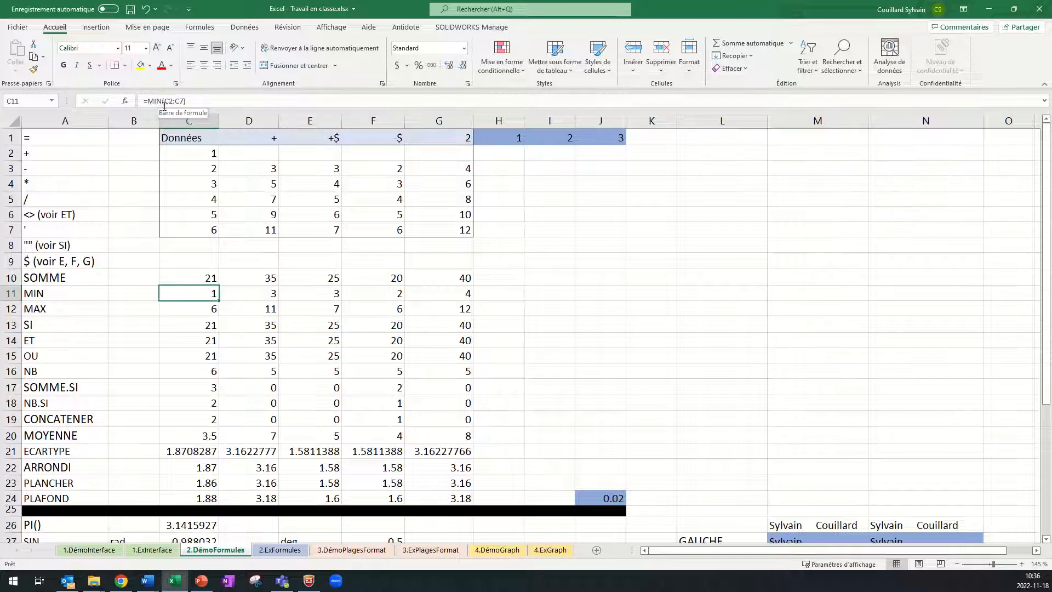
{"action": "left_click", "coordinate": [193, 308]}
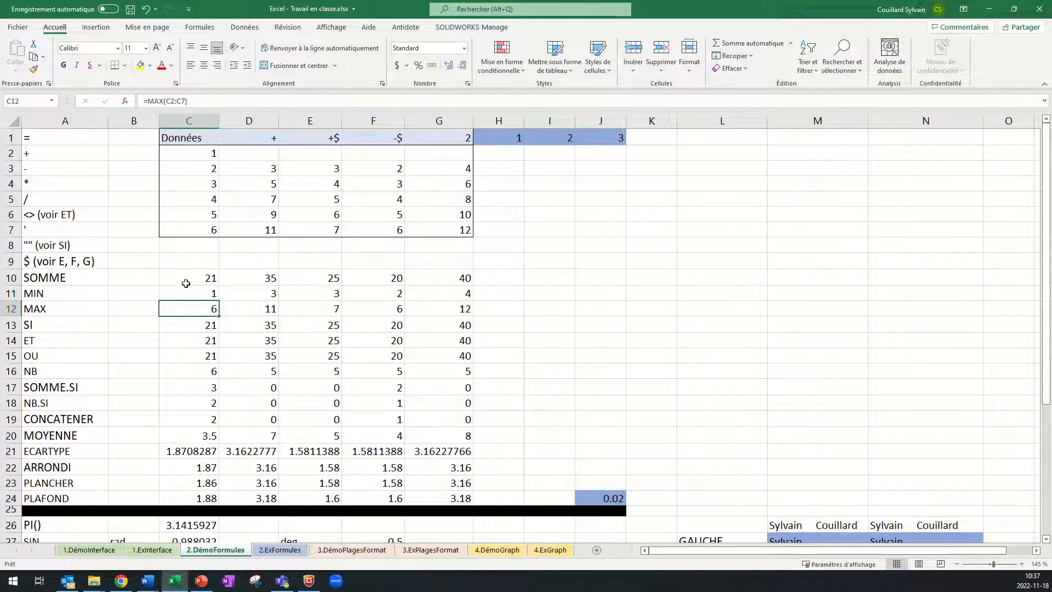
{"action": "left_click", "coordinate": [199, 322]}
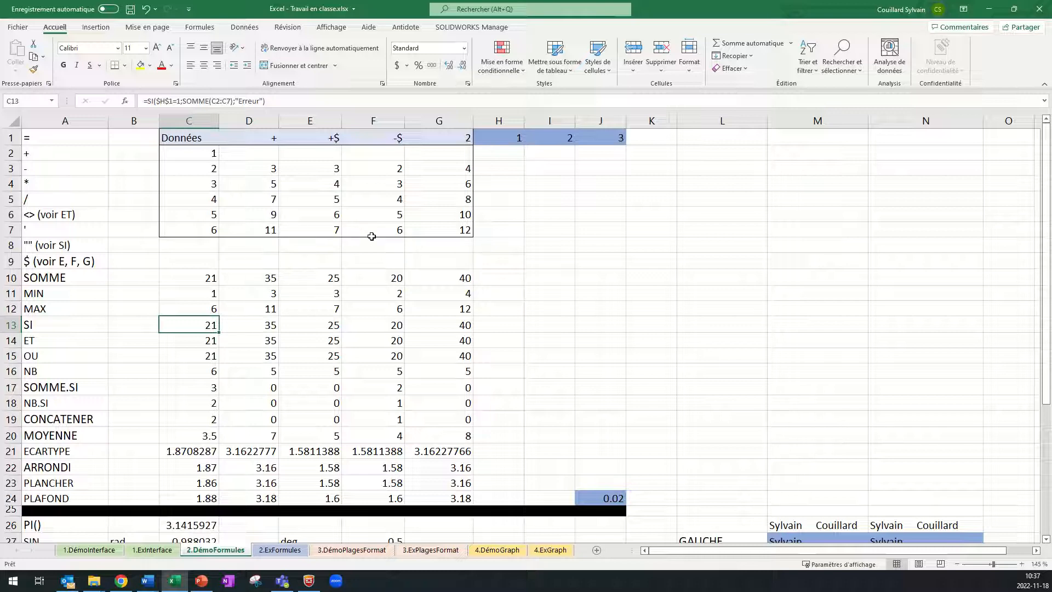
Clear the values in the blue cells H1:J1 and check the SI formula in C13
{"action": "left_click", "coordinate": [518, 137]}
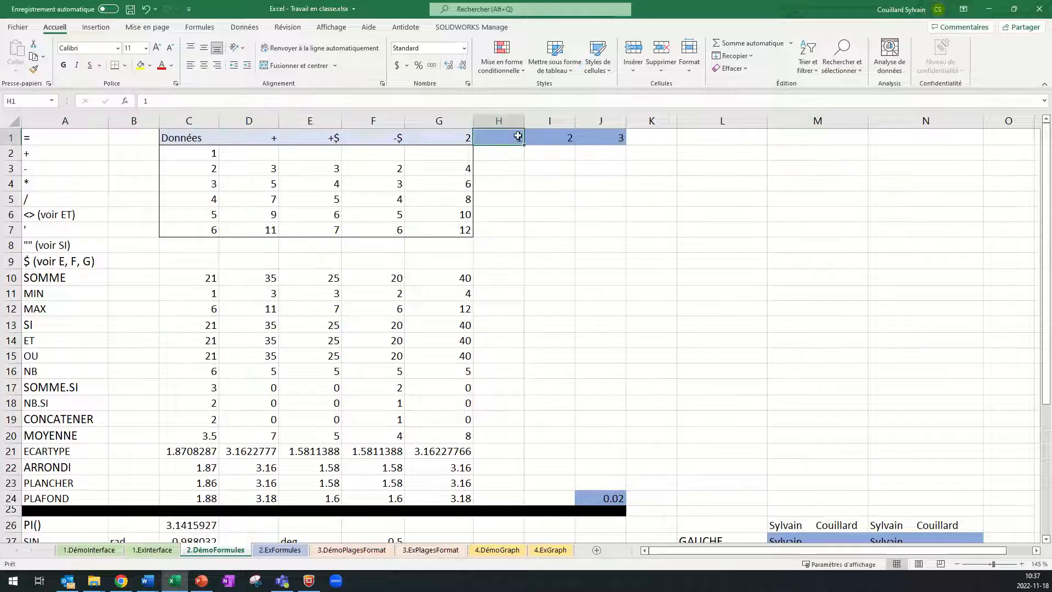
{"action": "left_click_drag", "start_coordinate": [518, 136], "coordinate": [599, 131]}
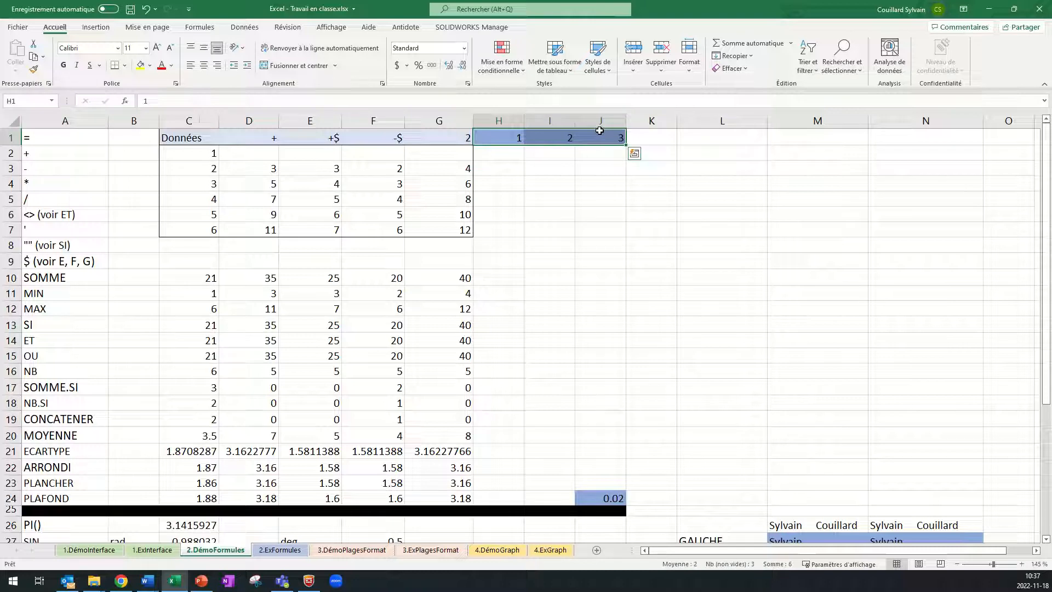
{"action": "key", "text": "Delete"}
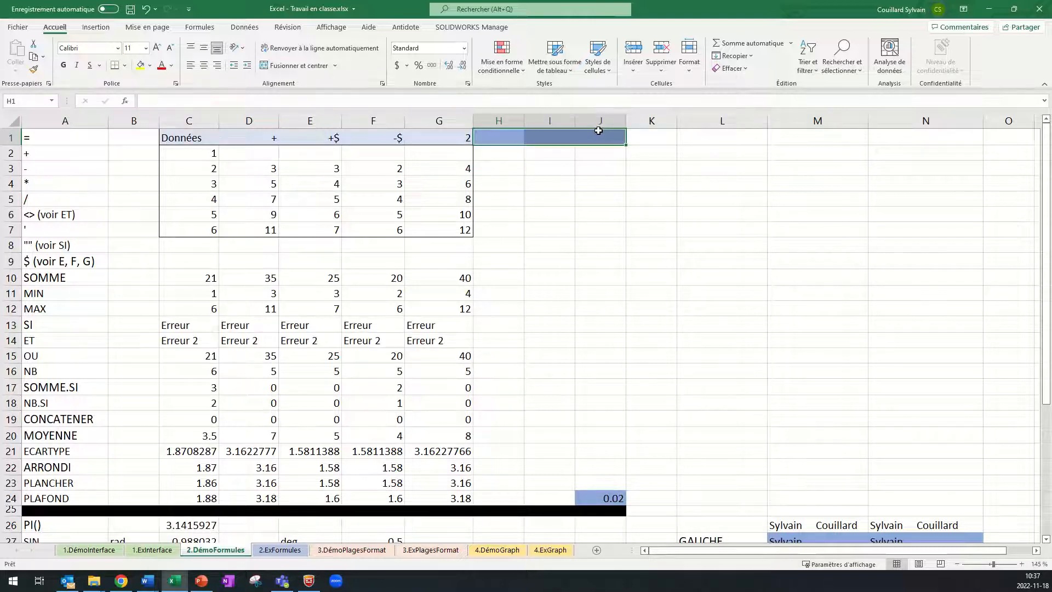
{"action": "left_click", "coordinate": [211, 323]}
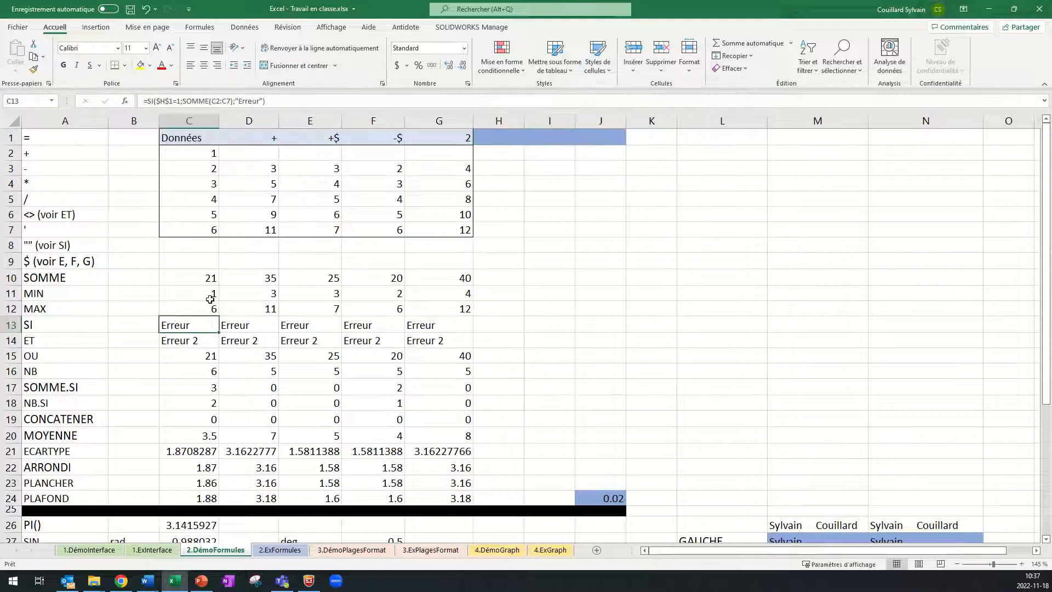
Examine the $H$1 test and the other arguments of the SI formula in C13, leaving the formula as it is
{"action": "left_click", "coordinate": [153, 102]}
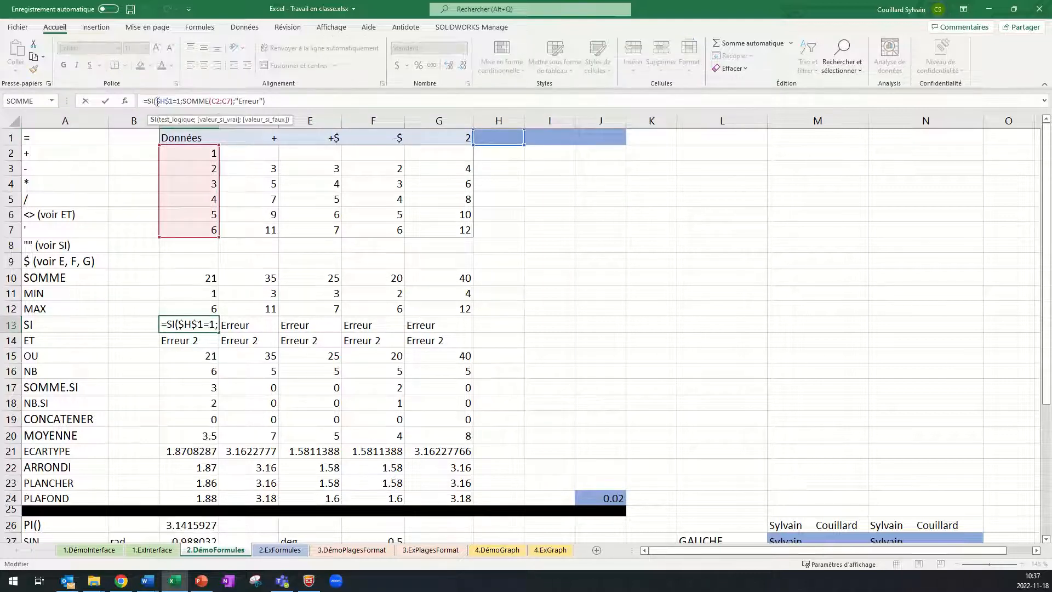
{"action": "left_click_drag", "start_coordinate": [158, 100], "coordinate": [174, 101]}
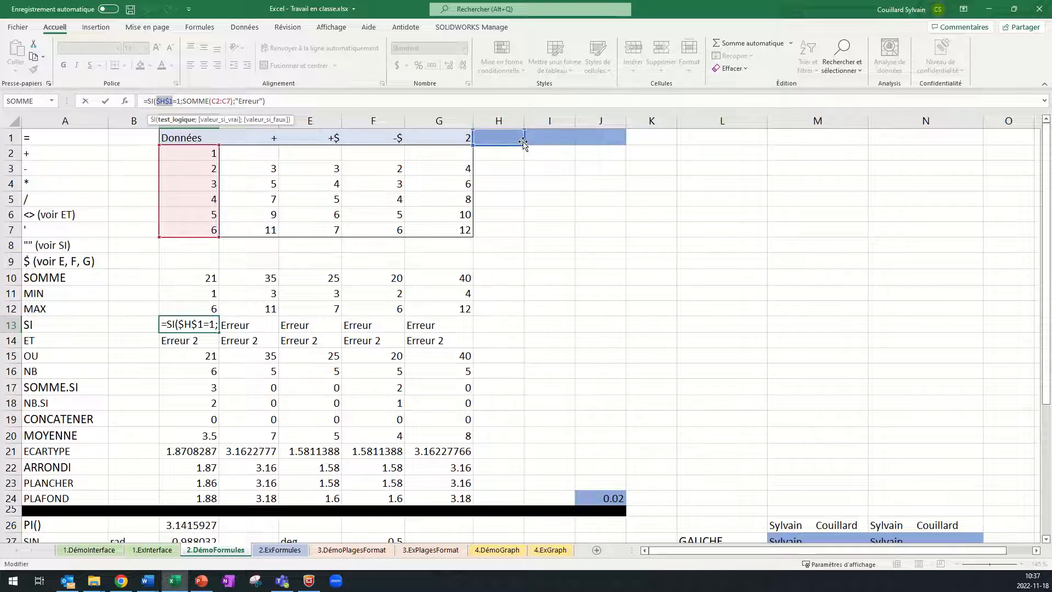
{"action": "left_click", "coordinate": [231, 99]}
{"action": "type", "text": ")"}
{"action": "key", "text": "Return"}
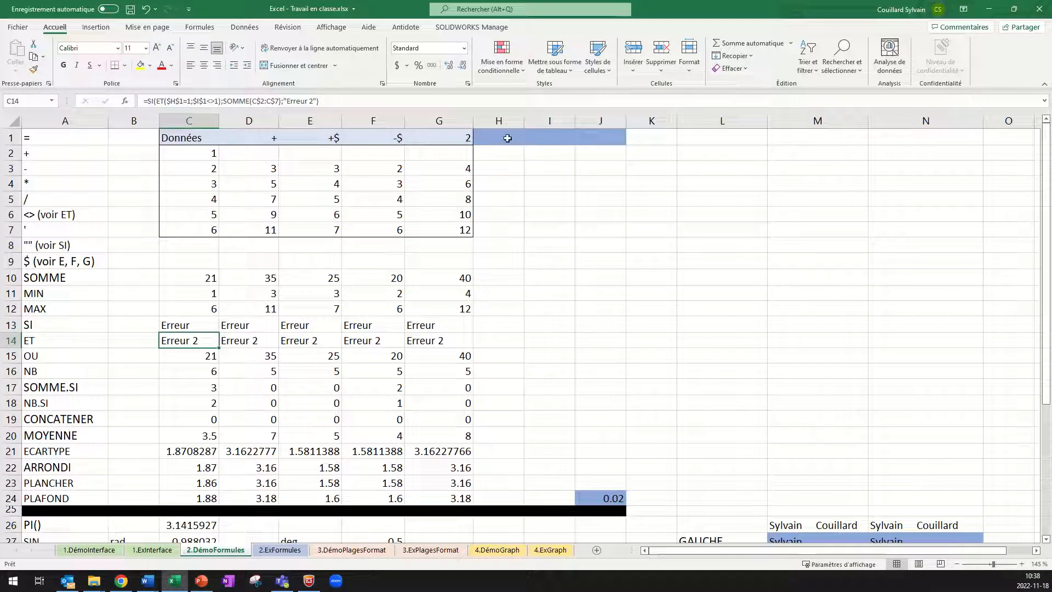
Enter 1 in the blue cell H1 and check the SI formula in C13
{"action": "left_click", "coordinate": [507, 138]}
{"action": "type", "text": "1"}
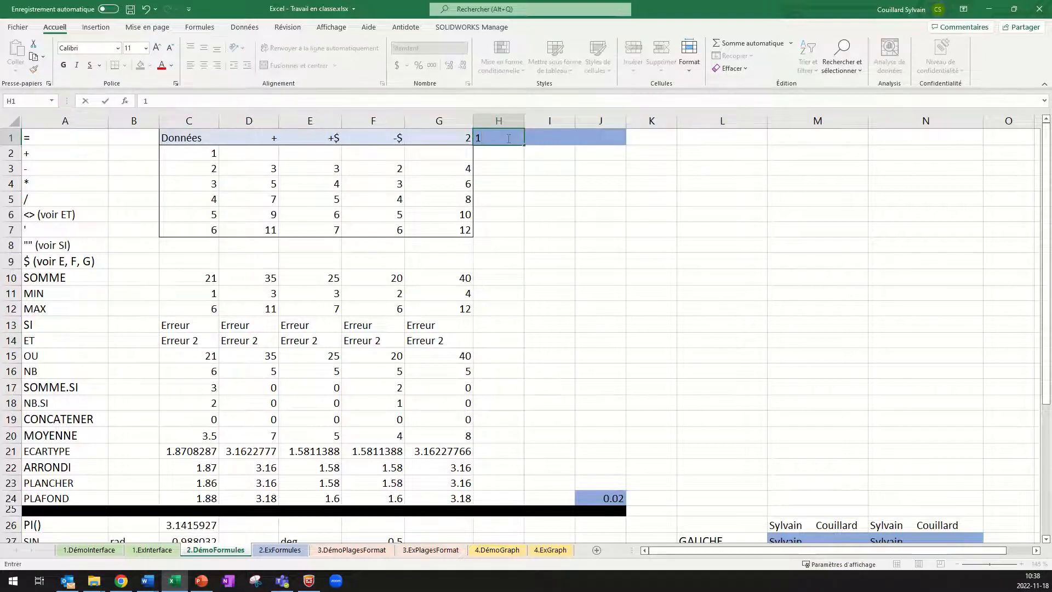
{"action": "key", "text": "Return"}
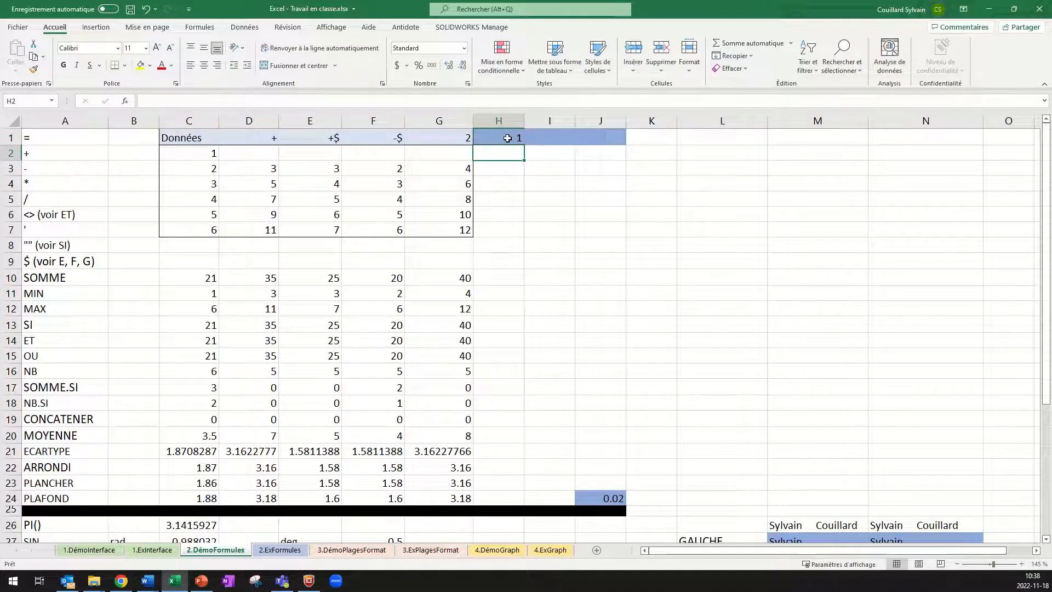
{"action": "left_click", "coordinate": [206, 328]}
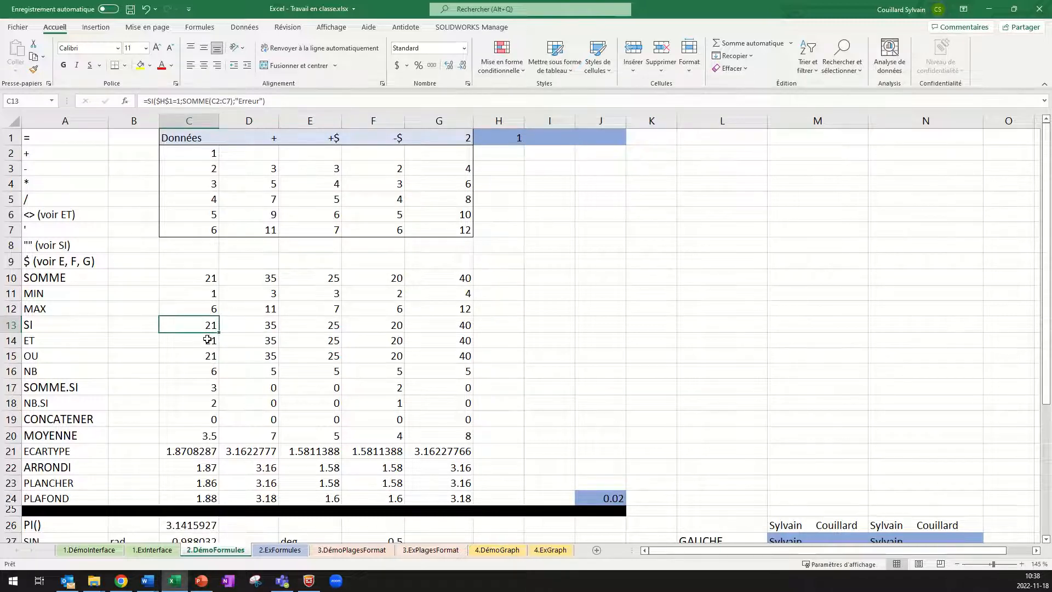
Clear the formulas in the range D10:G20, keeping those in column C
{"action": "left_click_drag", "start_coordinate": [197, 279], "coordinate": [200, 307]}
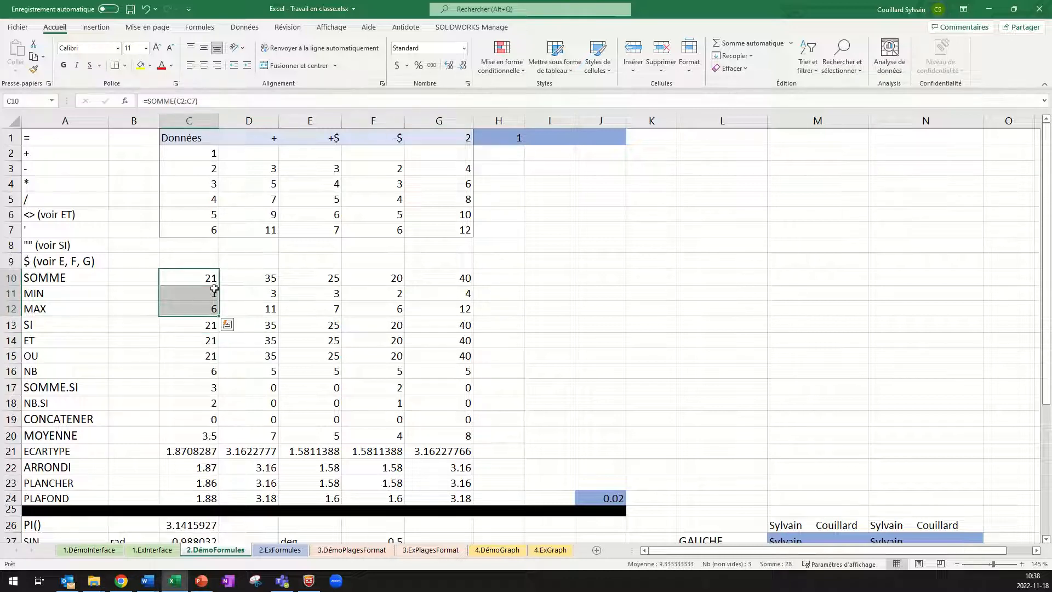
{"action": "left_click_drag", "start_coordinate": [250, 276], "coordinate": [460, 427]}
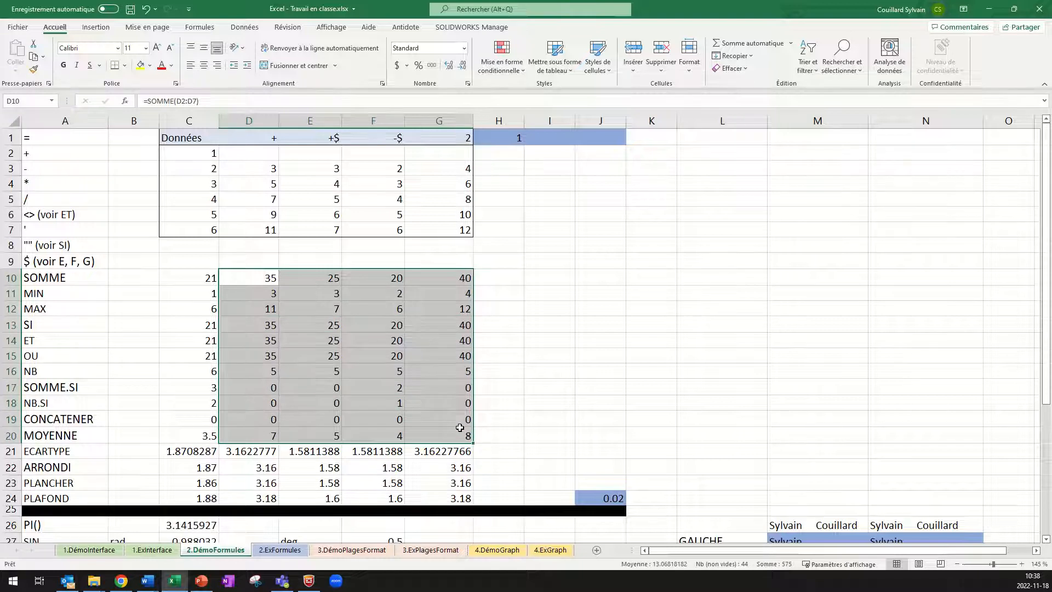
{"action": "key", "text": "Delete"}
{"action": "left_click", "coordinate": [301, 324]}
Fill the SOMME, MIN, MAX and SI formulas from C10:C13 across to column G and review the originals in column C
{"action": "left_click_drag", "start_coordinate": [214, 285], "coordinate": [469, 334]}
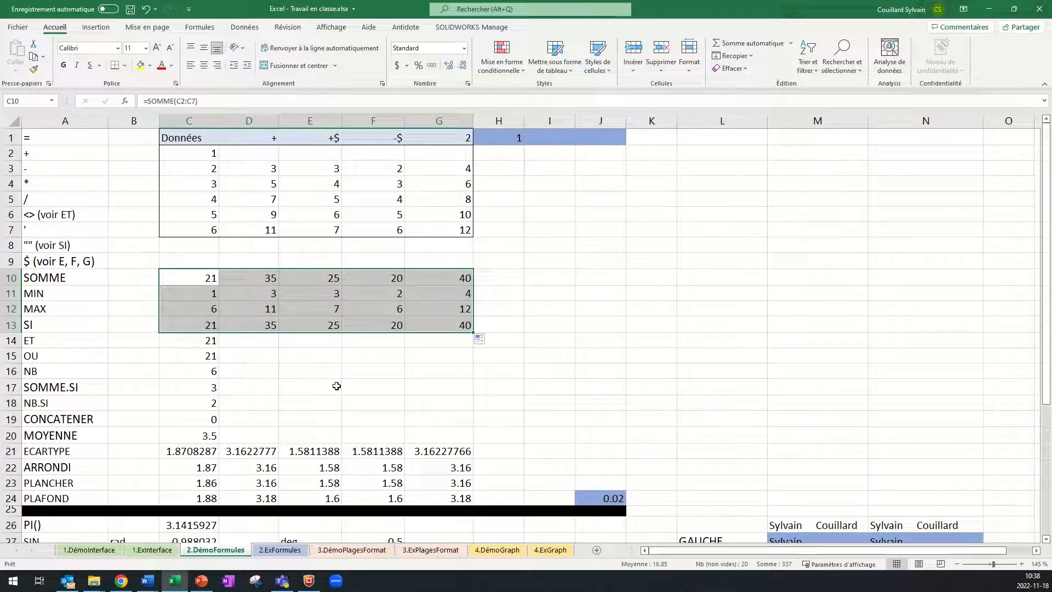
{"action": "left_click", "coordinate": [207, 280]}
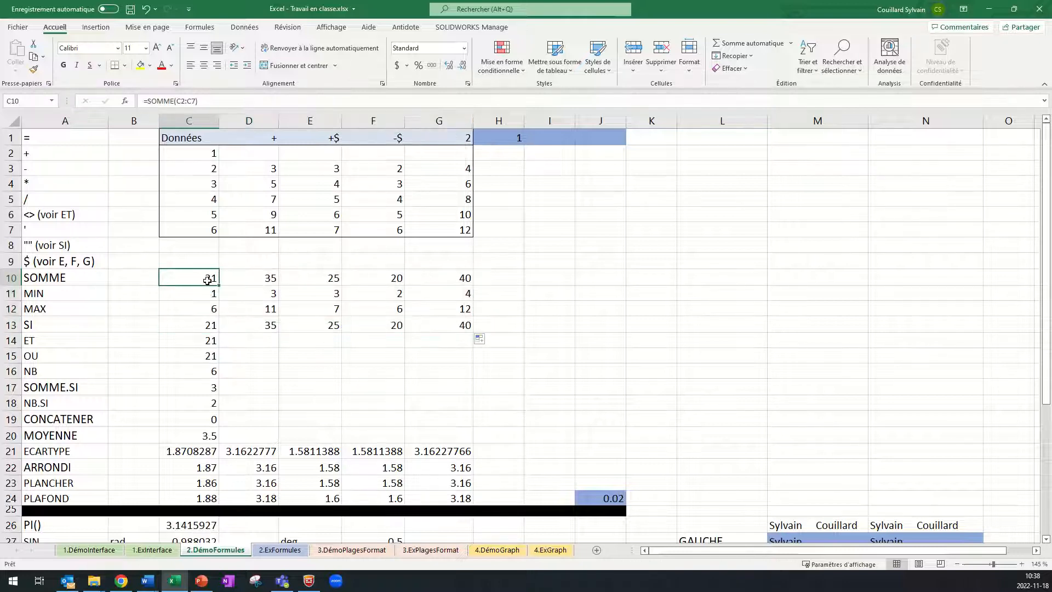
{"action": "left_click", "coordinate": [208, 294]}
{"action": "left_click", "coordinate": [209, 310]}
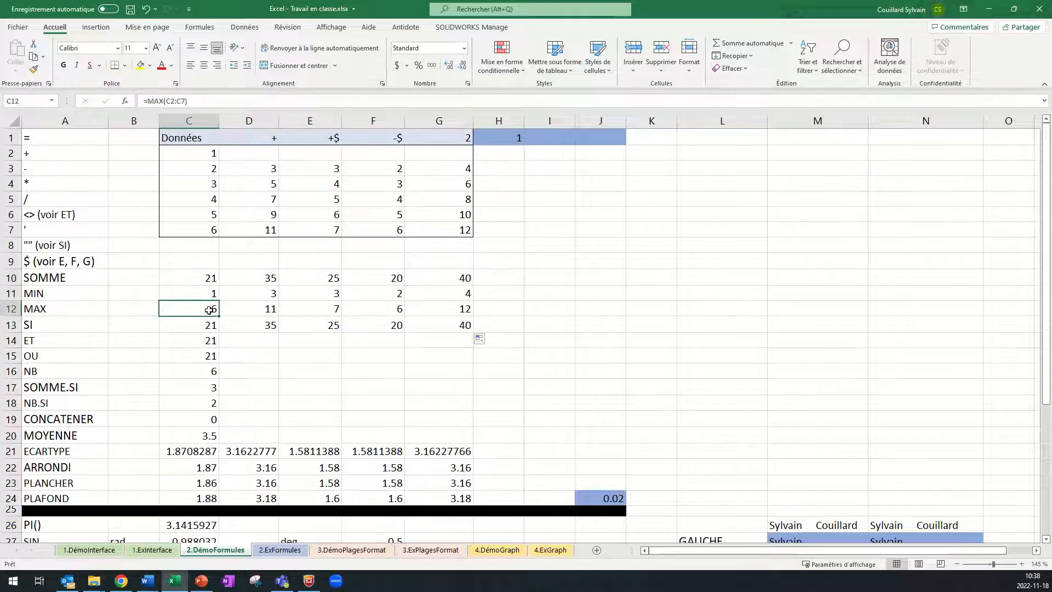
{"action": "left_click", "coordinate": [206, 324]}
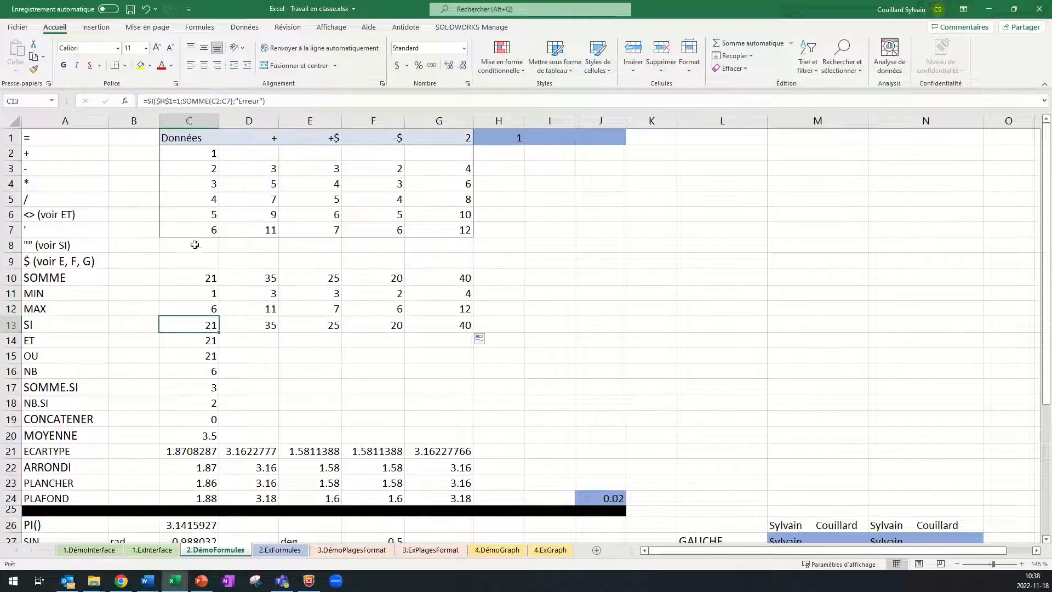
Change the absolute reference $H$1 in the C13 SI formula to the relative reference H1
{"action": "left_click", "coordinate": [170, 100]}
{"action": "key", "text": "BackSpace"}
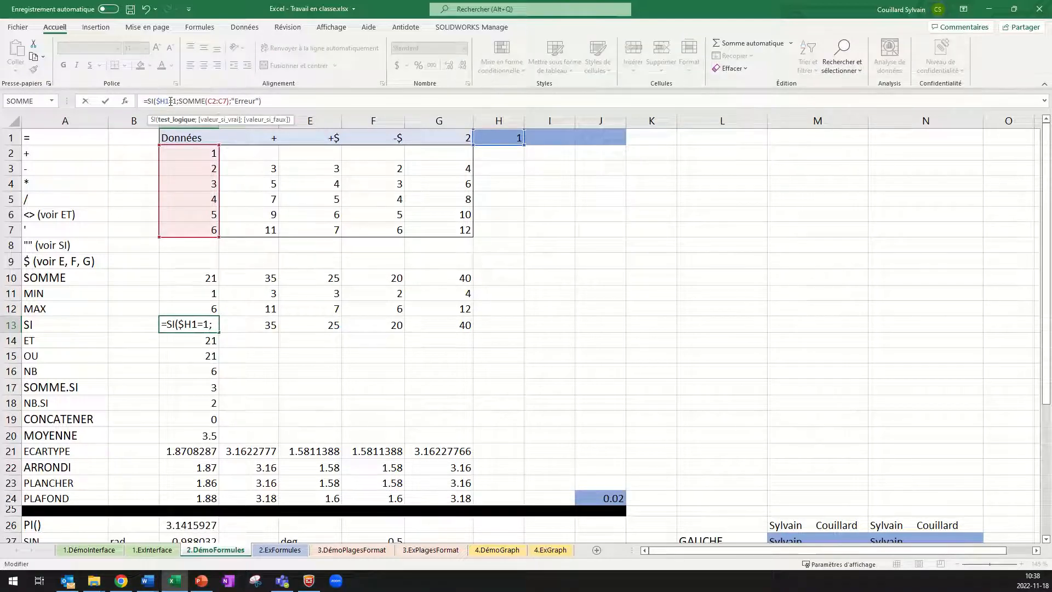
{"action": "key", "text": "BackSpace"}
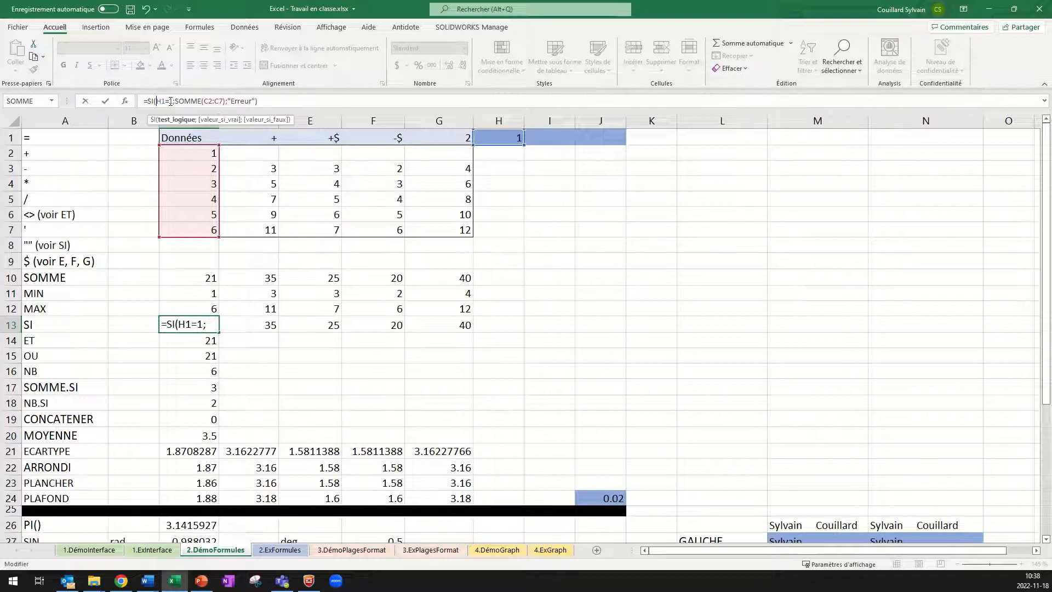
{"action": "key", "text": "Return"}
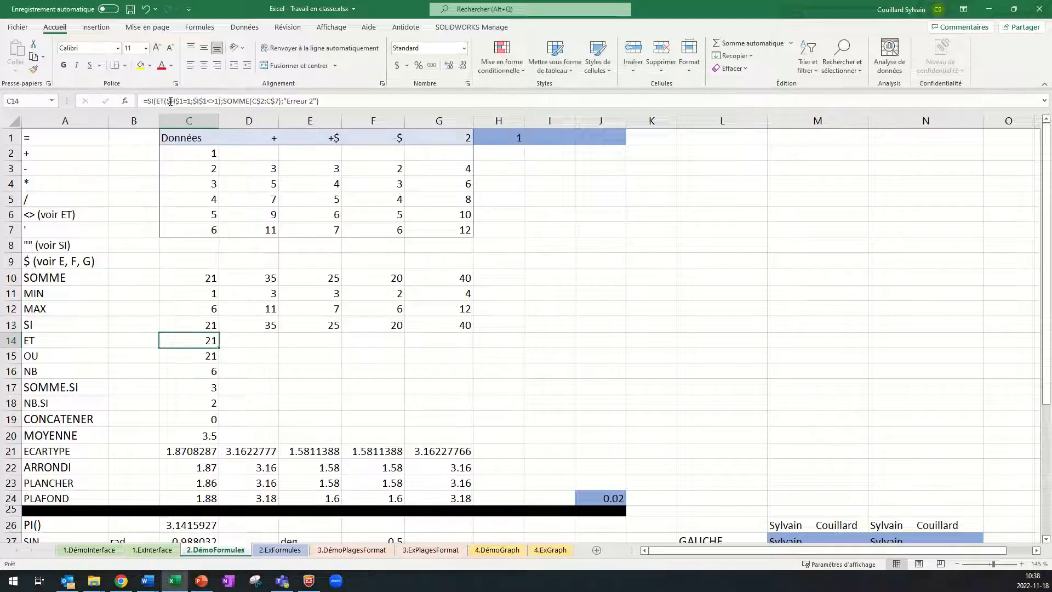
Try filling the C13 formula with relative H1 across to G13, inspect the references in D13:G13, and undo the fill
{"action": "left_click", "coordinate": [217, 328]}
{"action": "left_click_drag", "start_coordinate": [219, 336], "coordinate": [459, 334]}
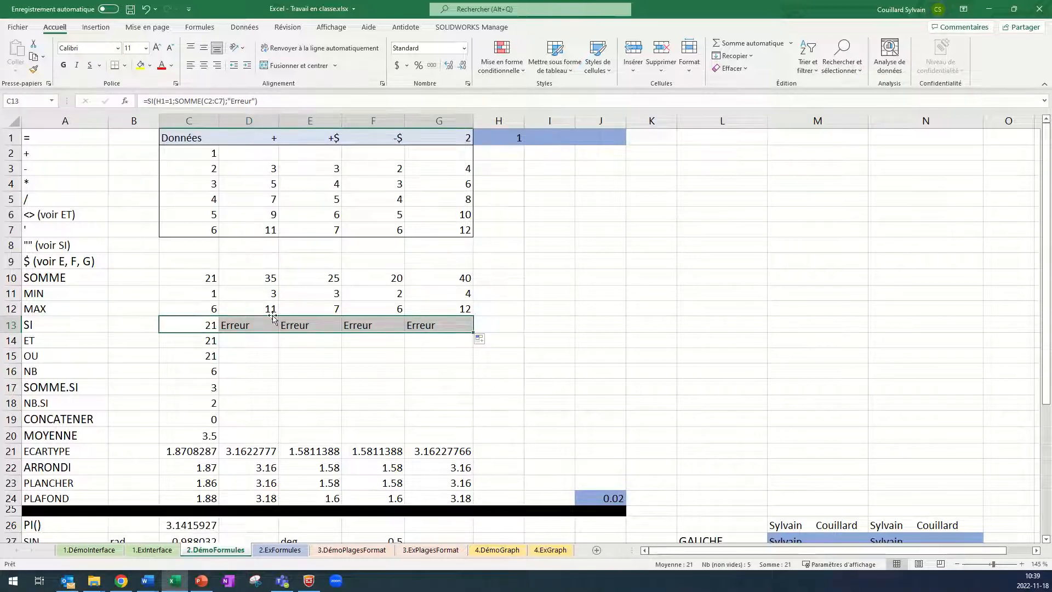
{"action": "left_click", "coordinate": [237, 325]}
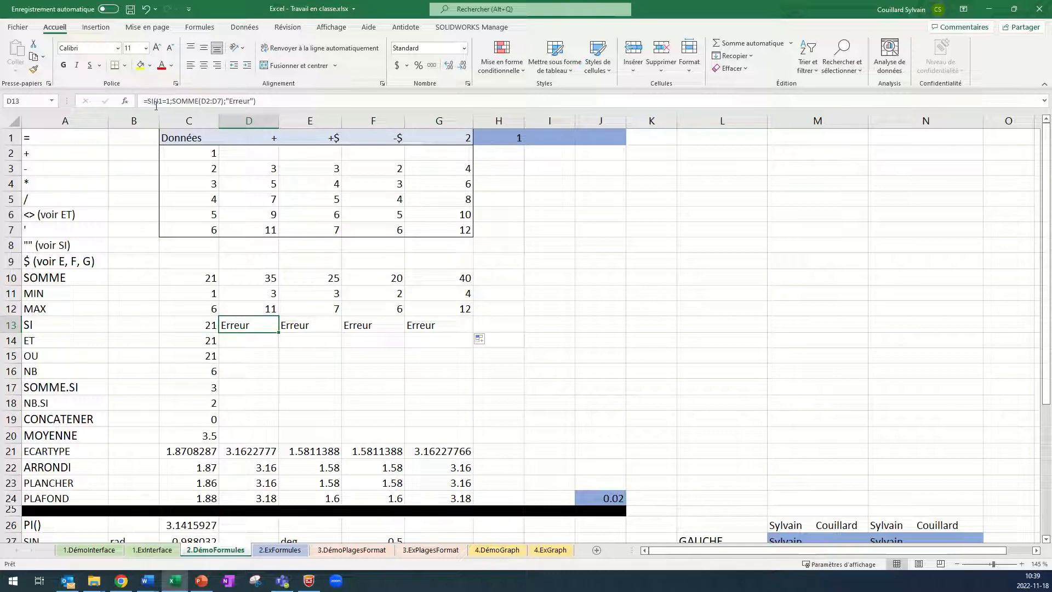
{"action": "left_click", "coordinate": [312, 325]}
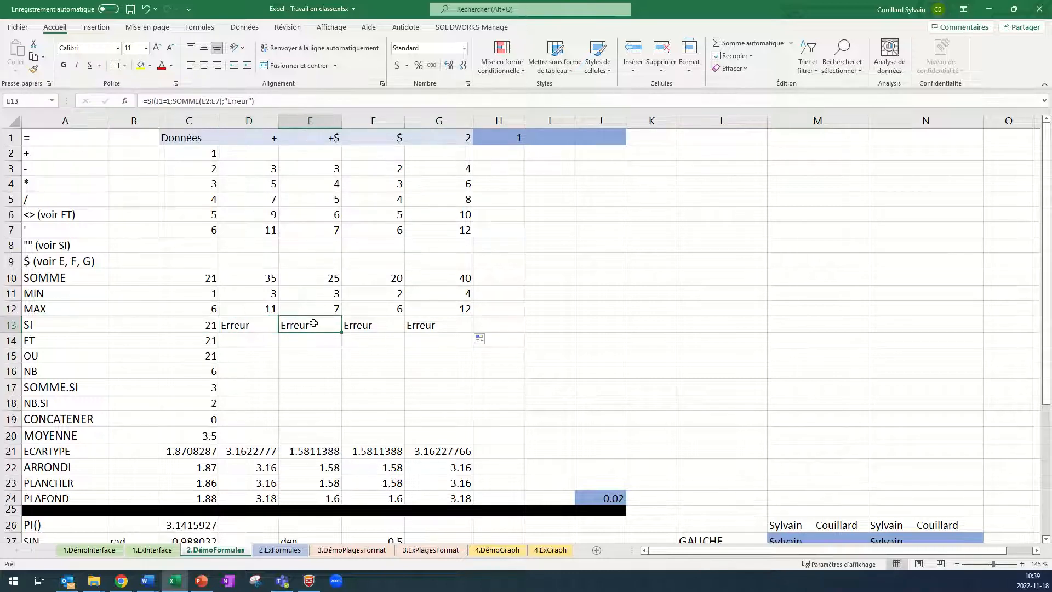
{"action": "left_click", "coordinate": [367, 326]}
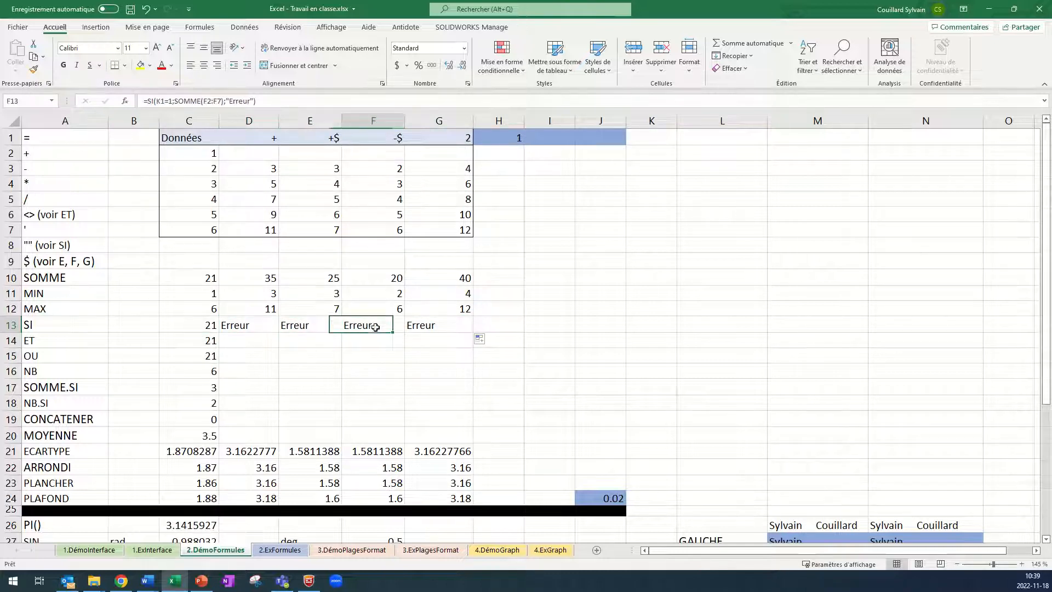
{"action": "left_click", "coordinate": [427, 327]}
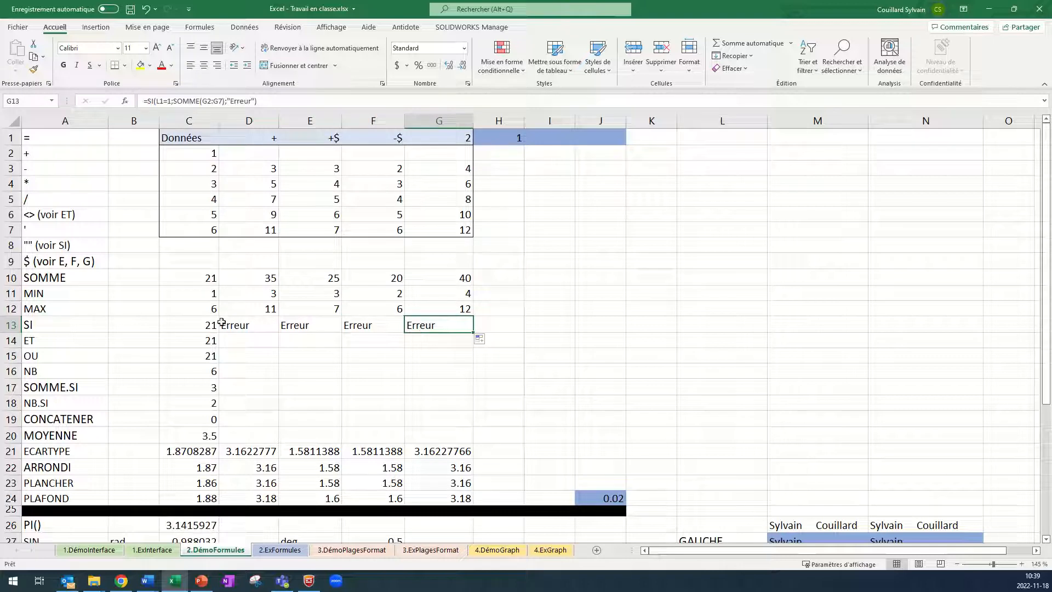
{"action": "key", "text": "ctrl+z"}
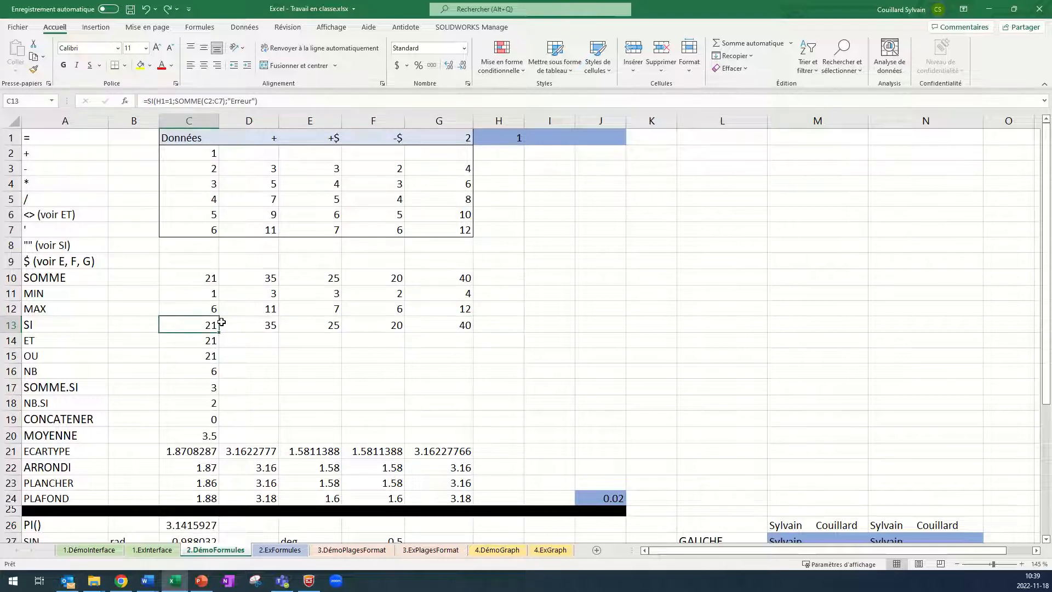
Expand the formula bar and examine the ET condition inside the SI formula in C14
{"action": "left_click", "coordinate": [206, 340]}
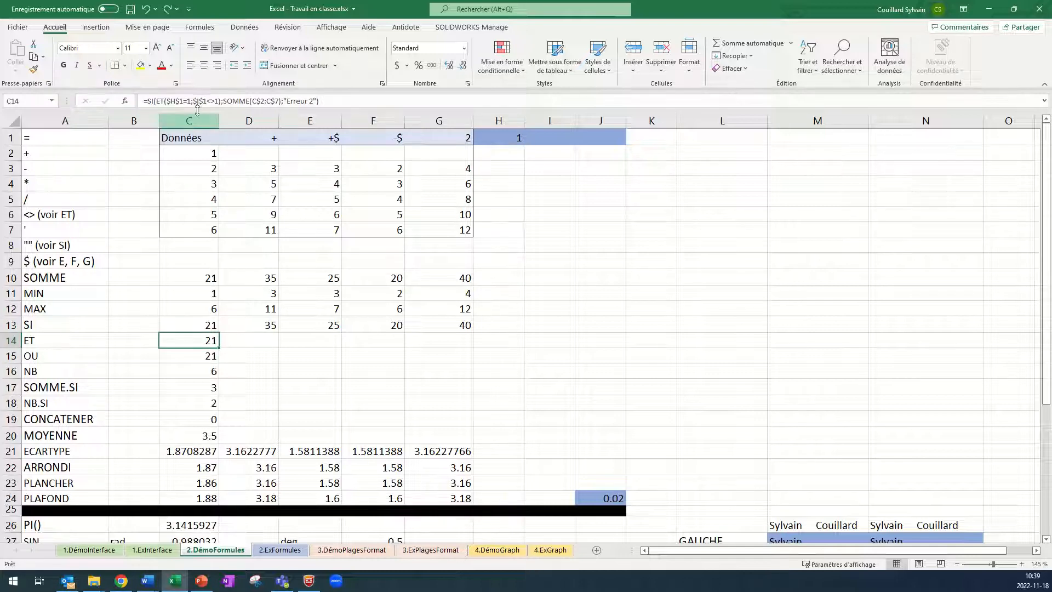
{"action": "left_click", "coordinate": [155, 101]}
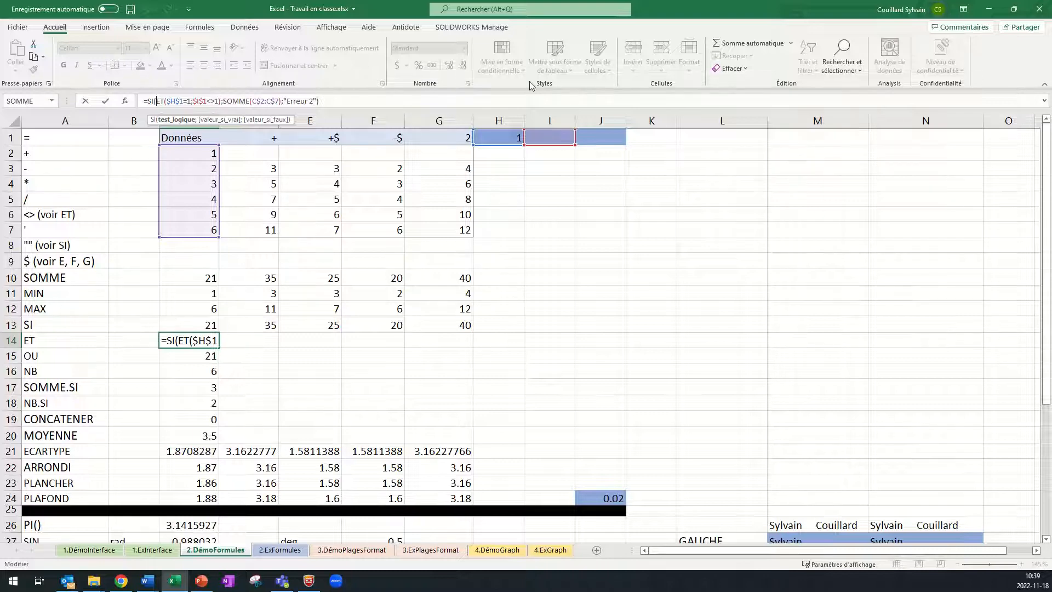
{"action": "left_click", "coordinate": [1043, 100]}
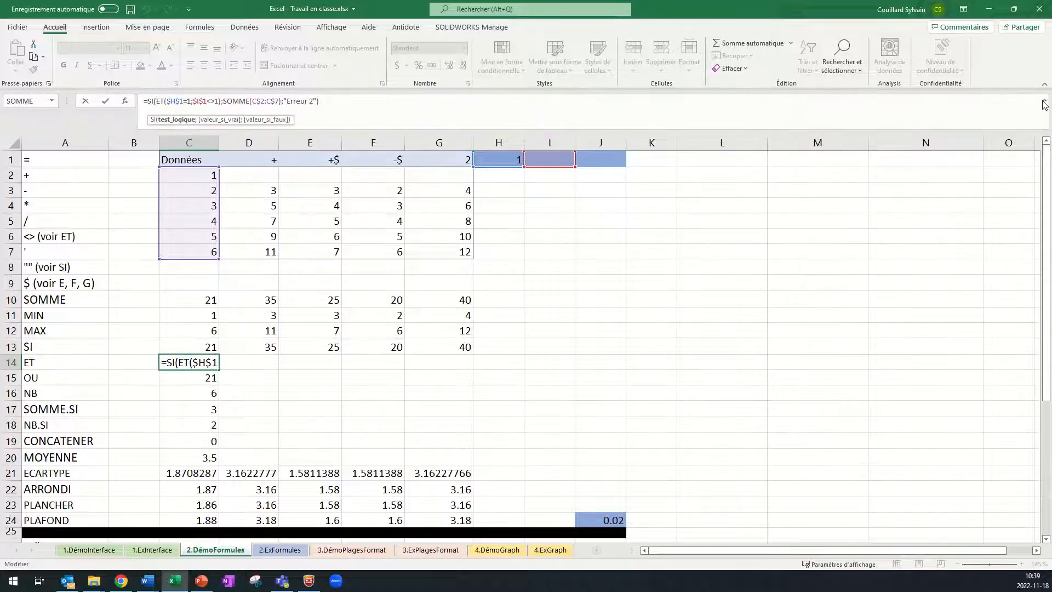
{"action": "double_click", "coordinate": [160, 101]}
{"action": "left_click_drag", "start_coordinate": [178, 100], "coordinate": [220, 105]}
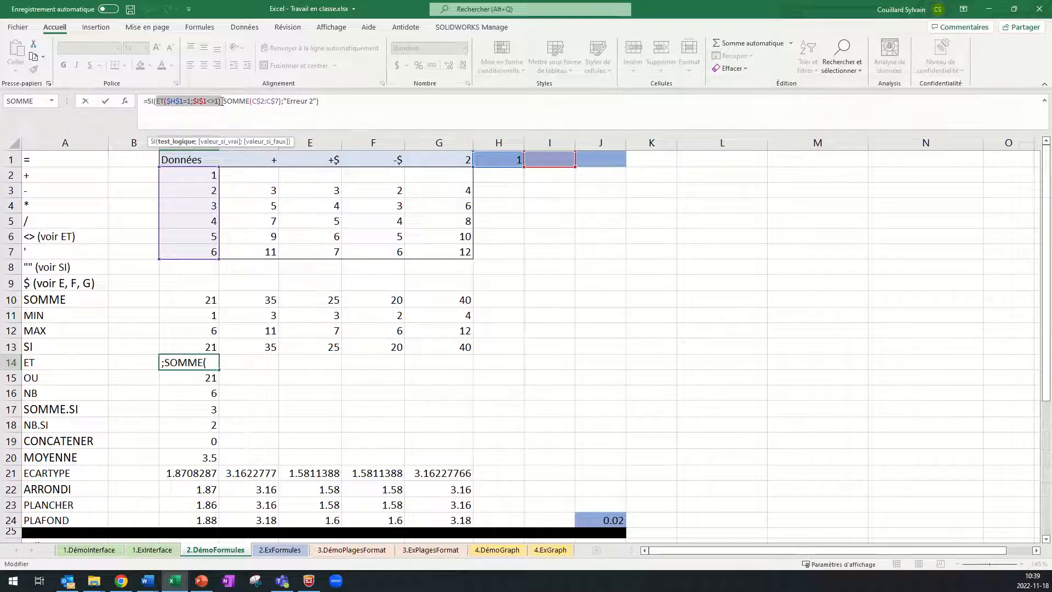
{"action": "left_click", "coordinate": [222, 102]}
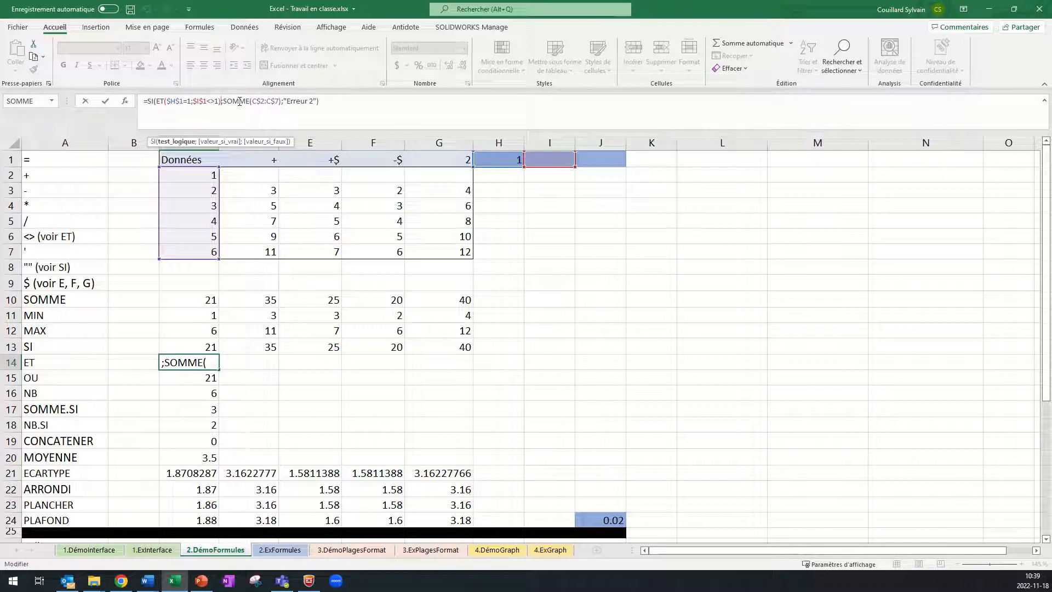
Try splitting the C14 formula with line breaks before SOMME and "Erreur 2", and restore it to a single line
{"action": "key", "text": "Right"}
{"action": "key", "text": "alt+Return"}
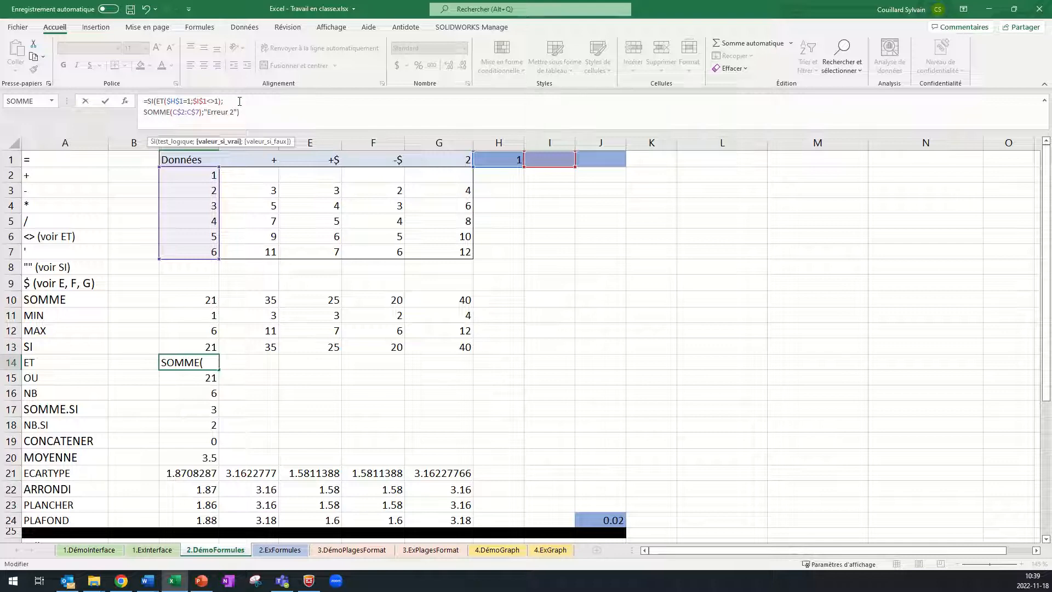
{"action": "left_click", "coordinate": [204, 112]}
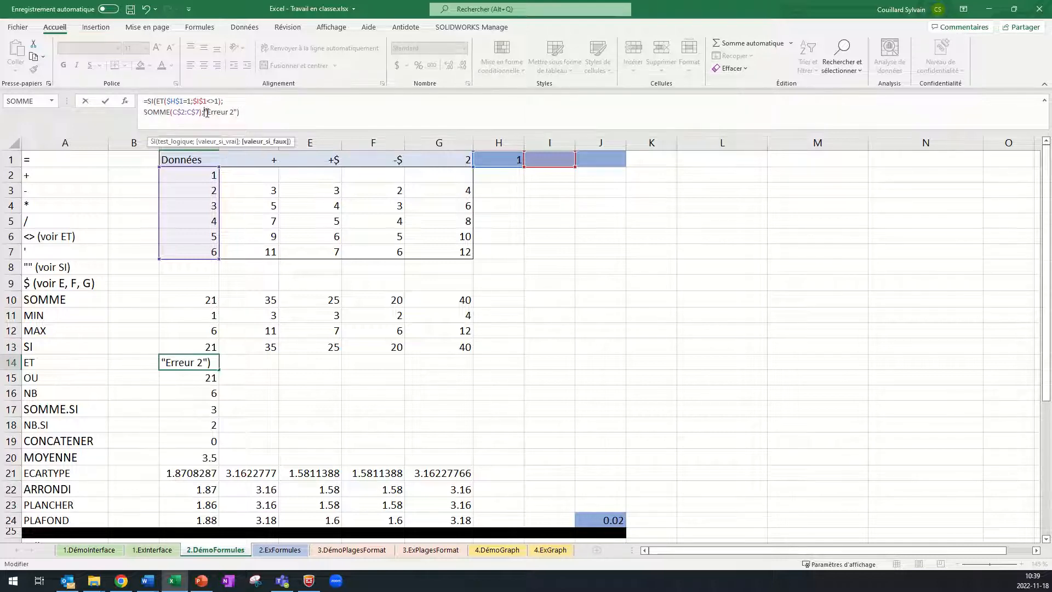
{"action": "key", "text": "alt+Return"}
{"action": "left_click", "coordinate": [241, 101]}
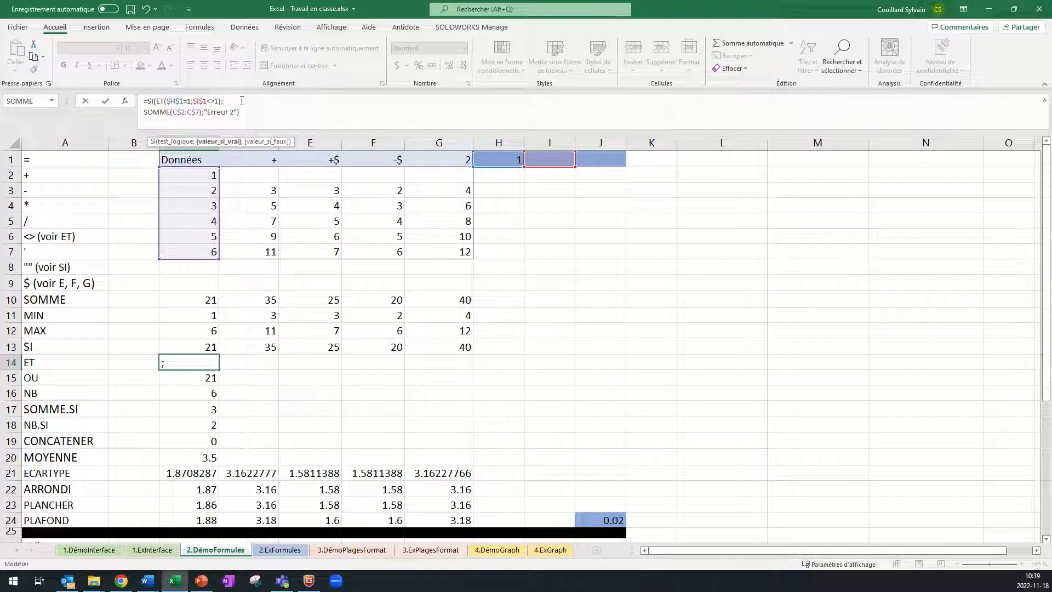
{"action": "key", "text": "Delete"}
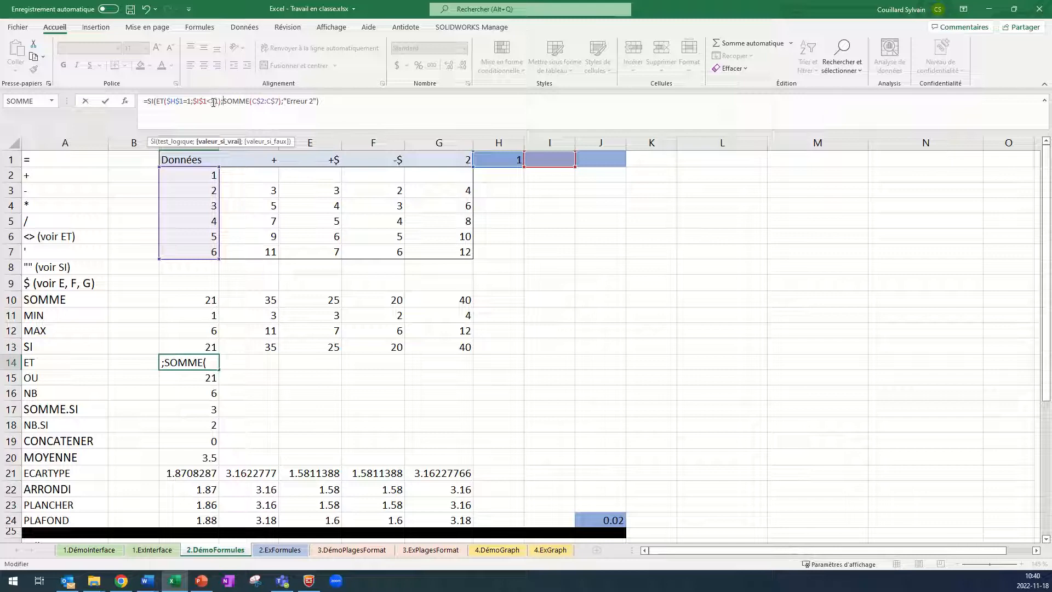
{"action": "key", "text": "ctrl+Return"}
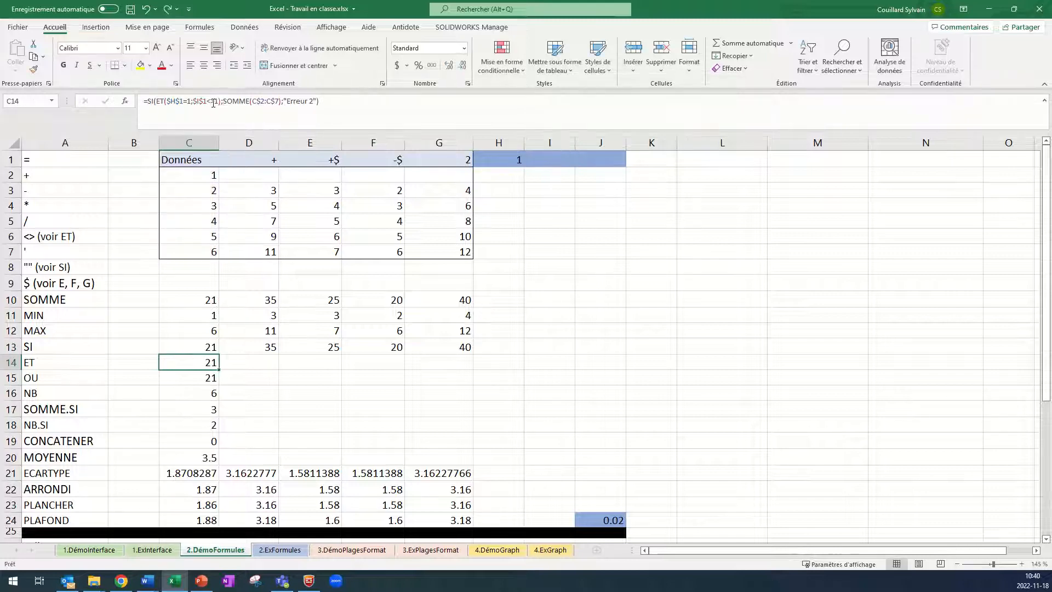
View the complete SI and ET formula directly inside cell C14 and leave it without changes
{"action": "double_click", "coordinate": [210, 362]}
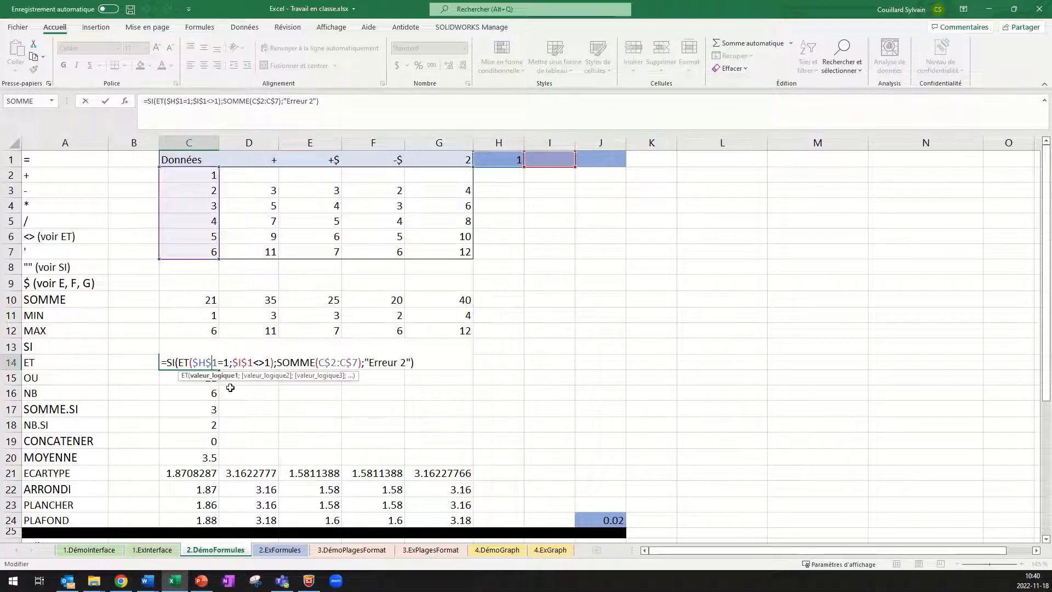
{"action": "left_click", "coordinate": [227, 405]}
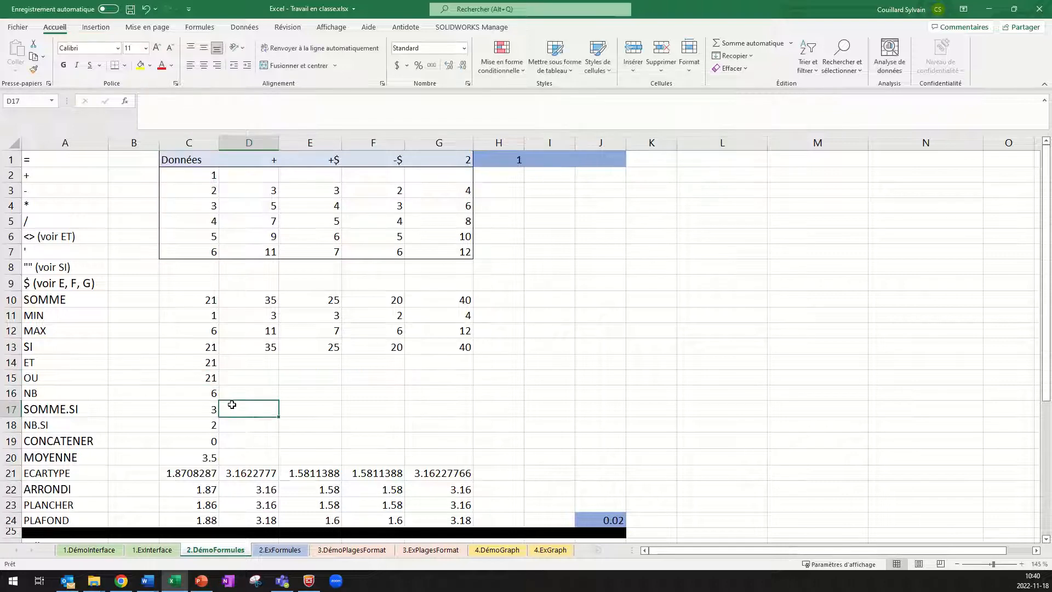
{"action": "scroll", "coordinate": [213, 376], "scroll_direction": "up", "scroll_amount": 3, "text": "ctrl"}
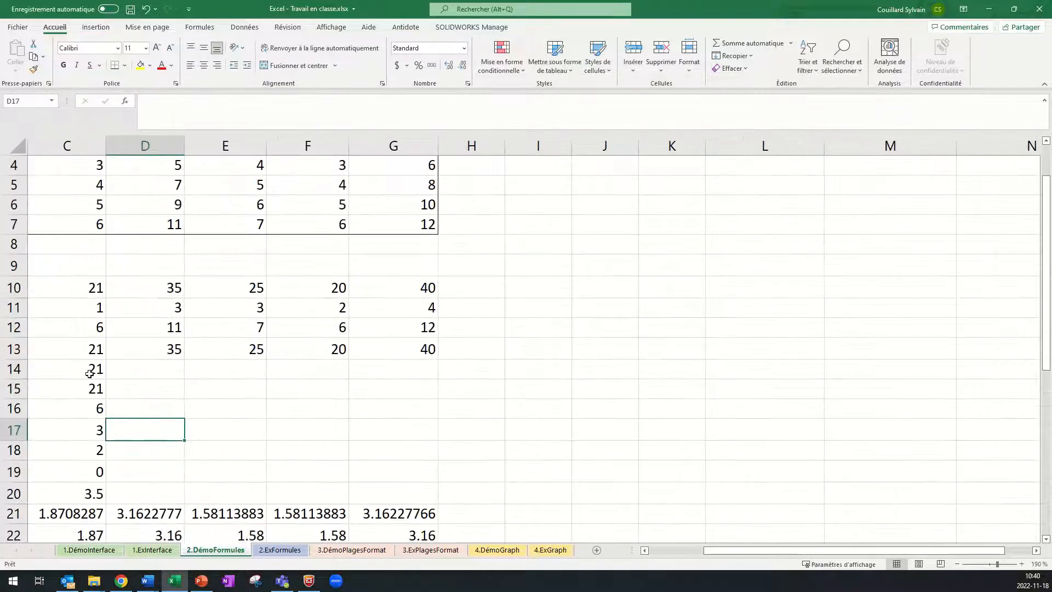
{"action": "left_click", "coordinate": [657, 550]}
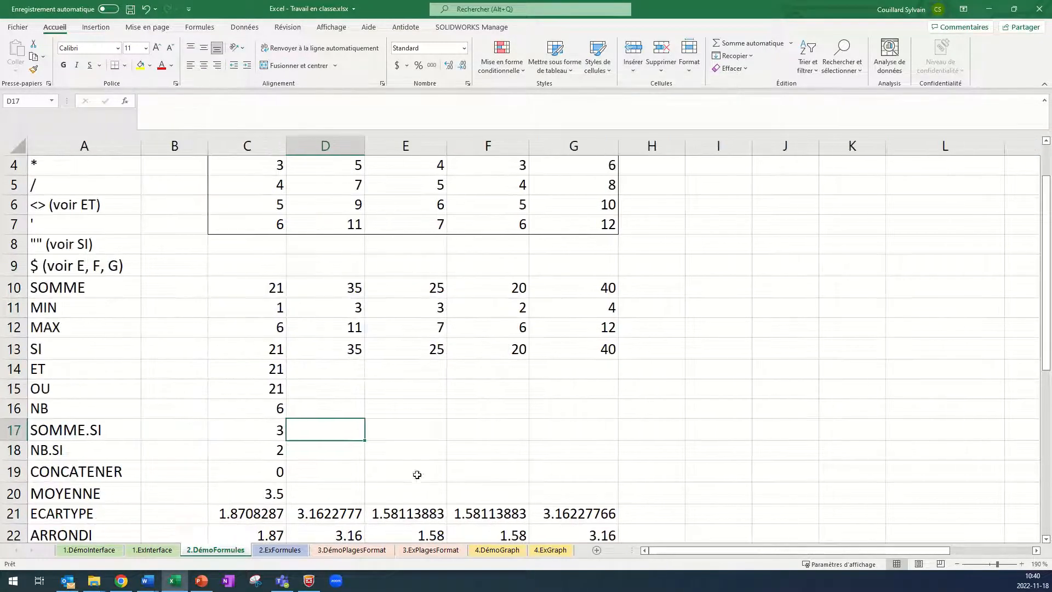
Examine the ET condition inside the SI formula in C14 along with its reference cells H1 and I1, leaving the formula unchanged
{"action": "double_click", "coordinate": [260, 367]}
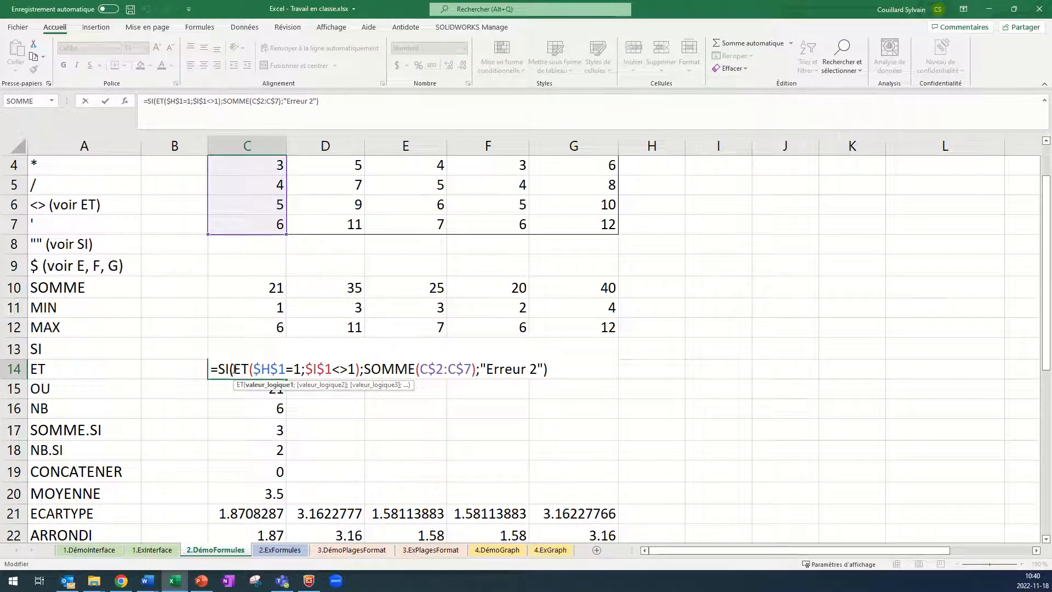
{"action": "left_click_drag", "start_coordinate": [234, 369], "coordinate": [360, 370]}
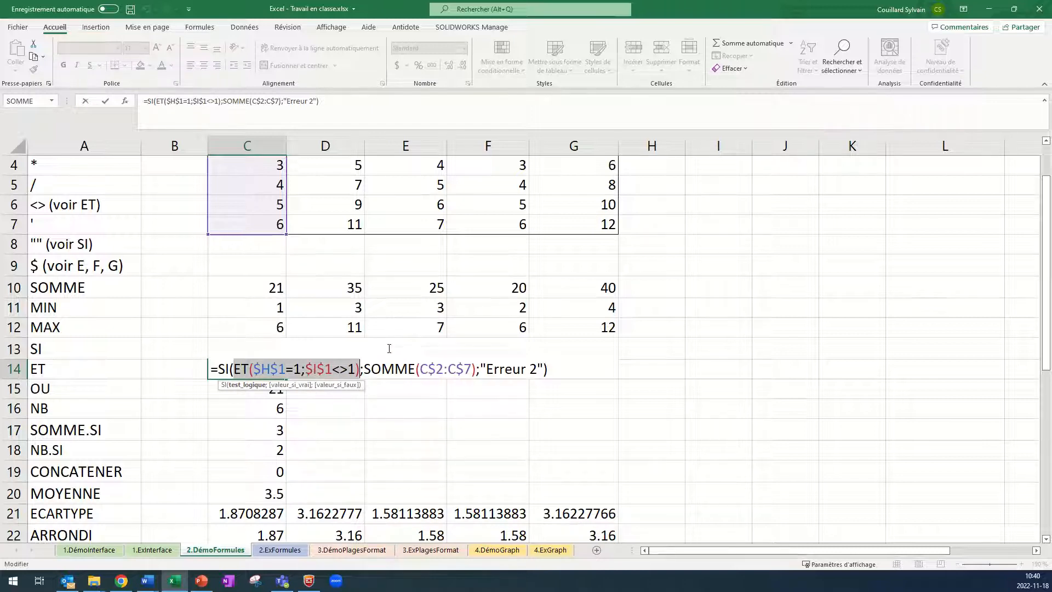
{"action": "scroll", "coordinate": [661, 171], "scroll_direction": "up", "scroll_amount": 1}
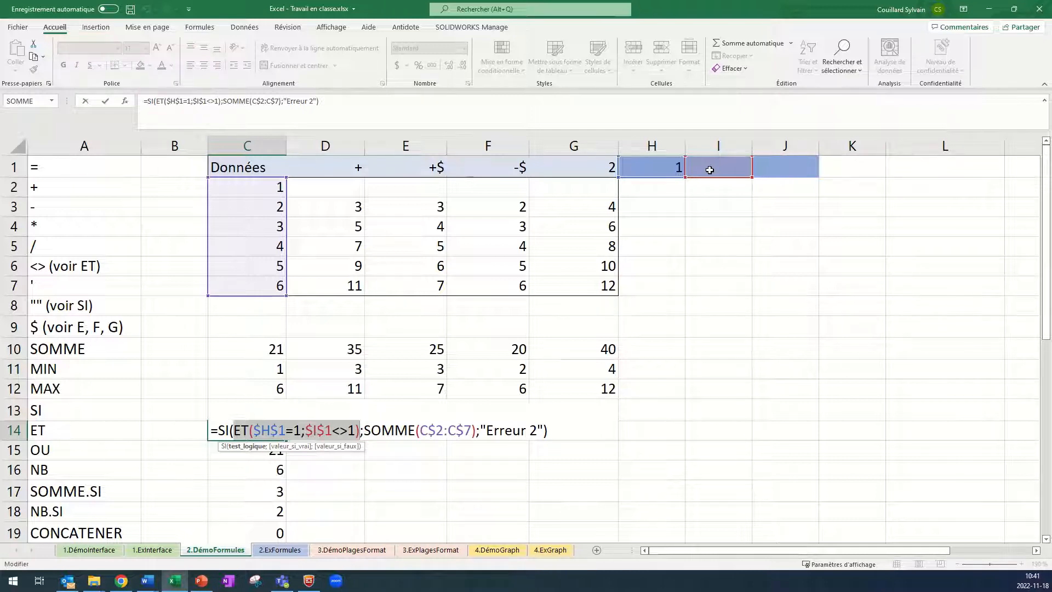
{"action": "key", "text": "Return"}
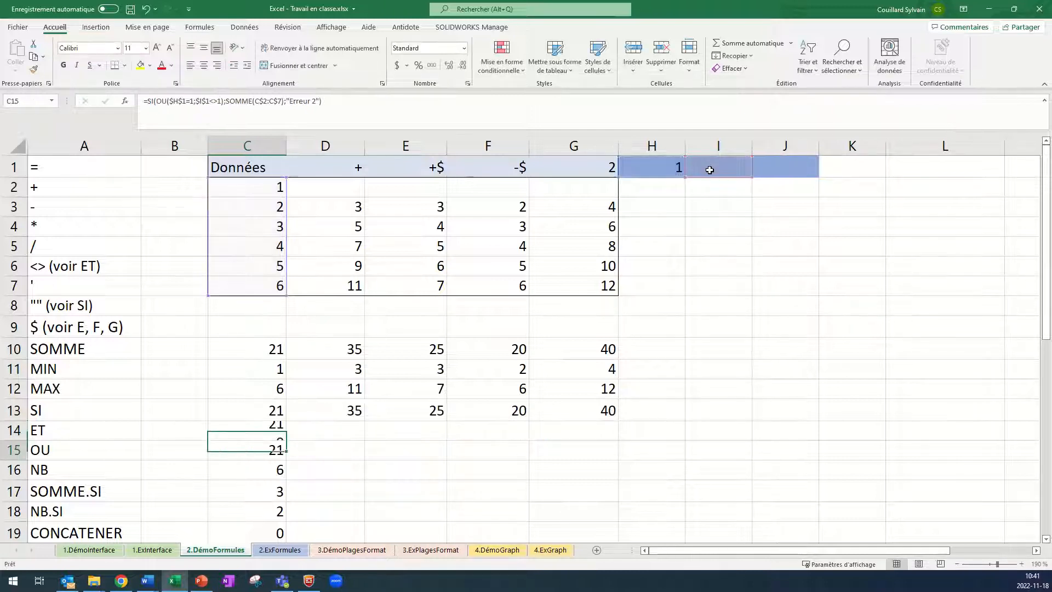
Enter 2 in cell I1 as the second value tested by the ET condition
{"action": "left_click", "coordinate": [709, 169]}
{"action": "type", "text": "2"}
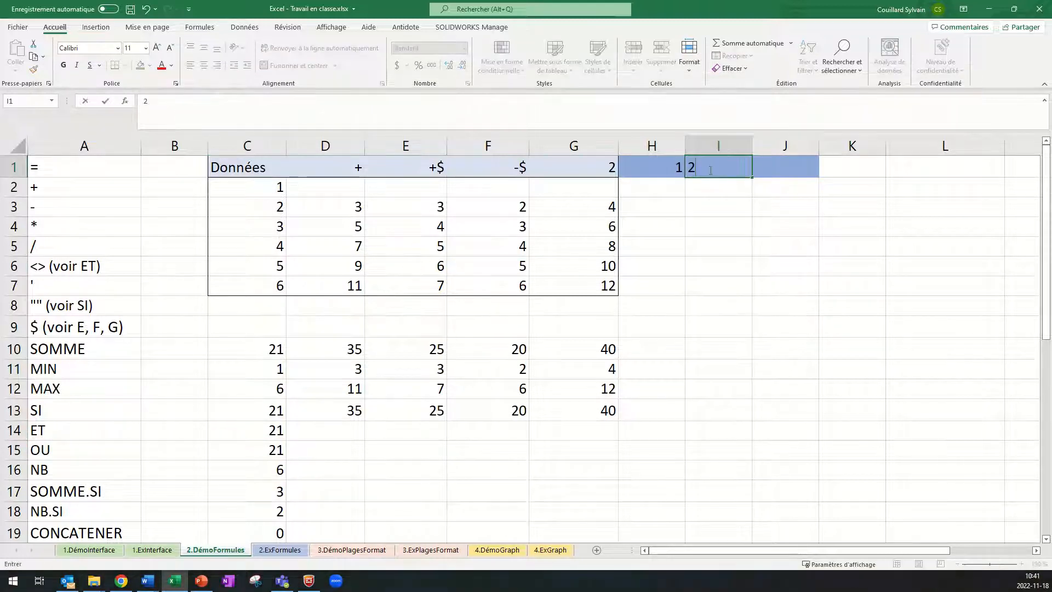
{"action": "key", "text": "Return"}
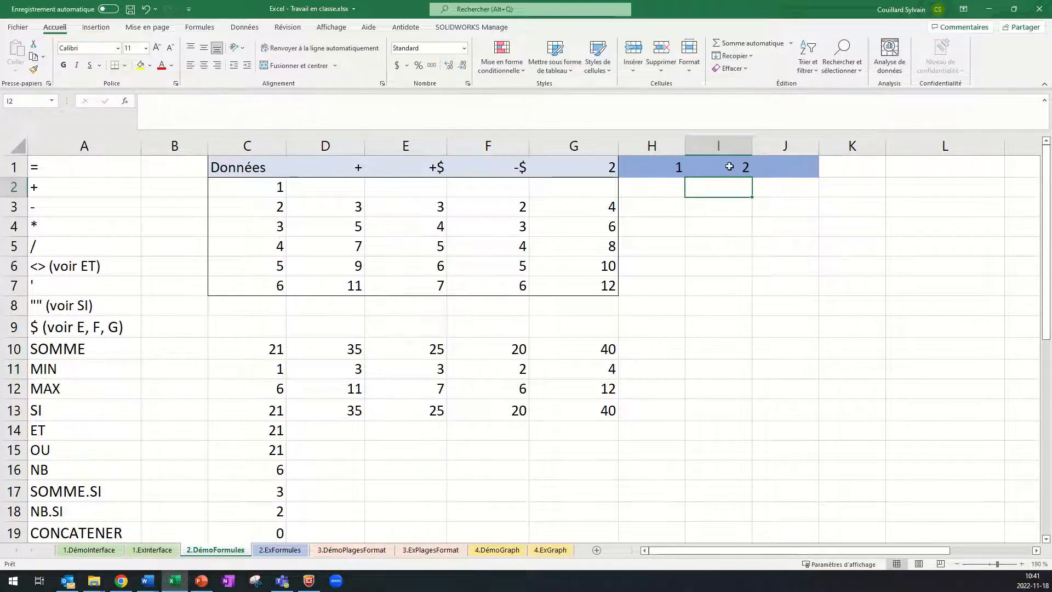
Try the value 1 in I1 to test the ET formula in C14, and restore I1 to 2
{"action": "left_click", "coordinate": [730, 166]}
{"action": "type", "text": "1"}
{"action": "key", "text": "Return"}
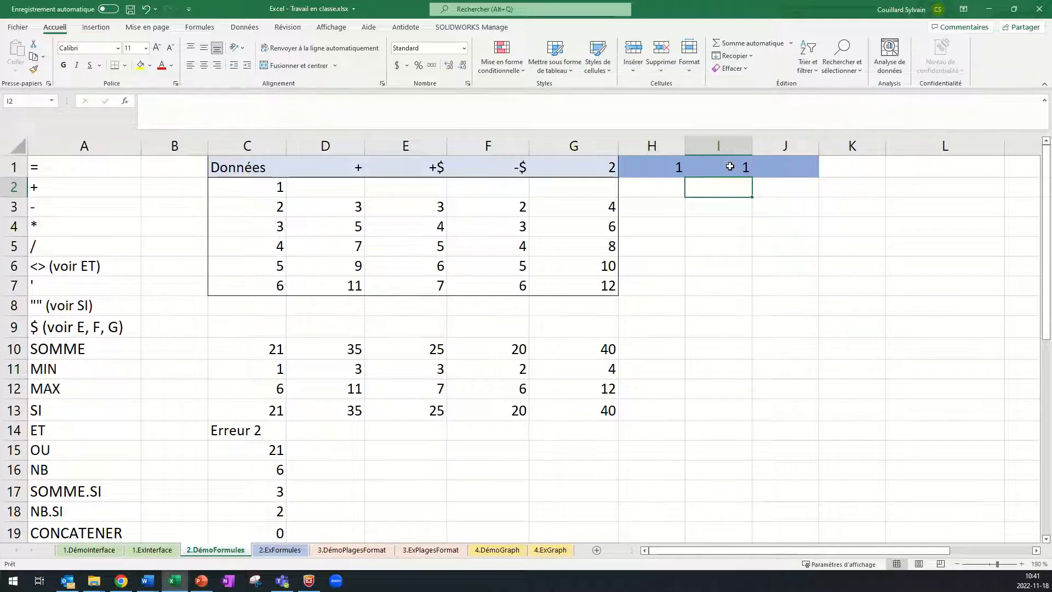
{"action": "left_click", "coordinate": [729, 165]}
{"action": "type", "text": "2"}
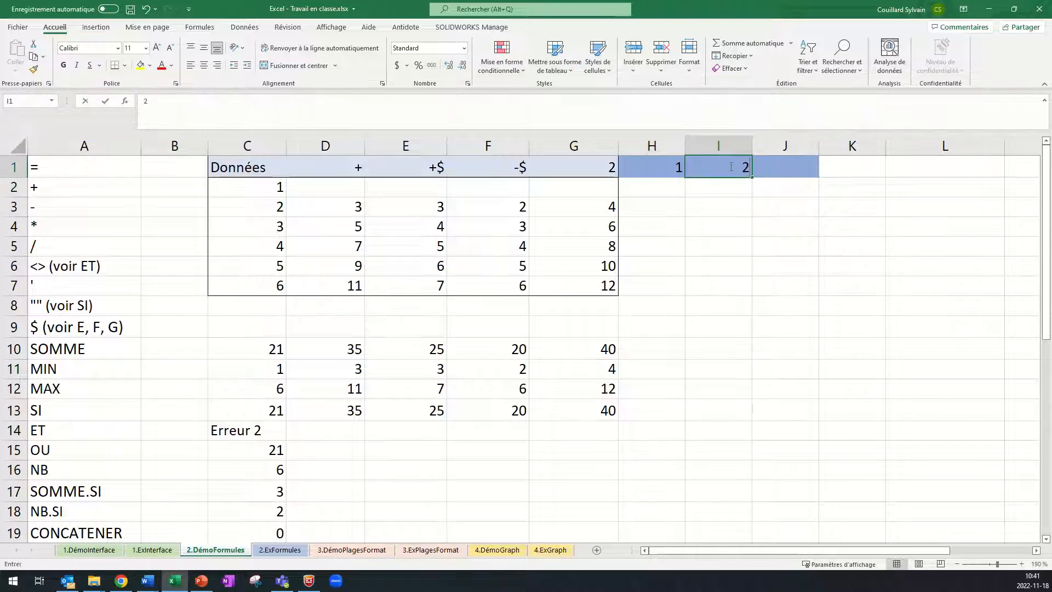
{"action": "key", "text": "Return"}
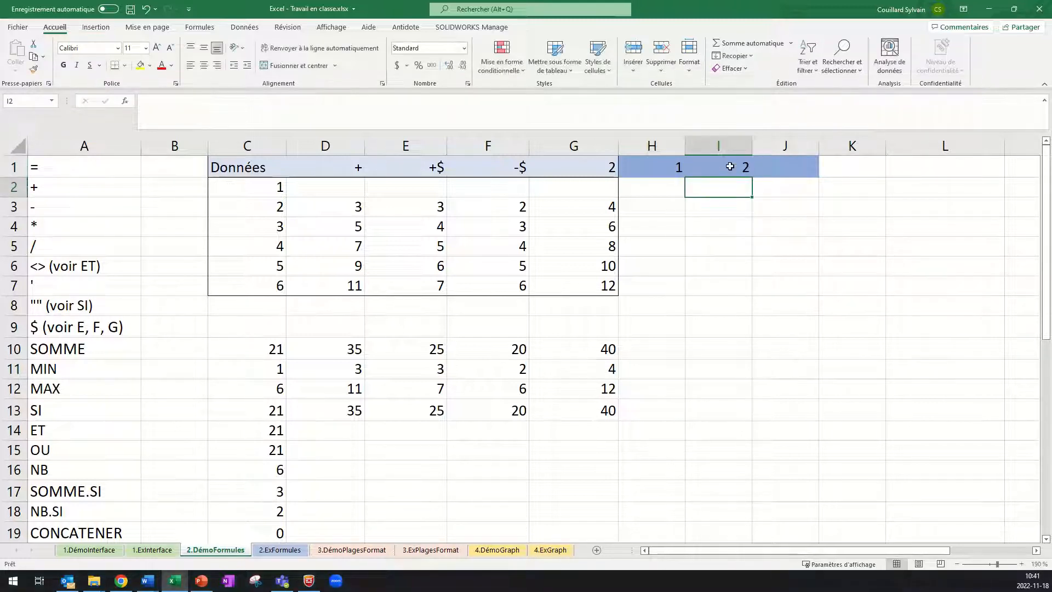
View the complete SI and OU formula directly inside cell C15 and leave it without changes
{"action": "left_click", "coordinate": [274, 453]}
{"action": "double_click", "coordinate": [275, 451]}
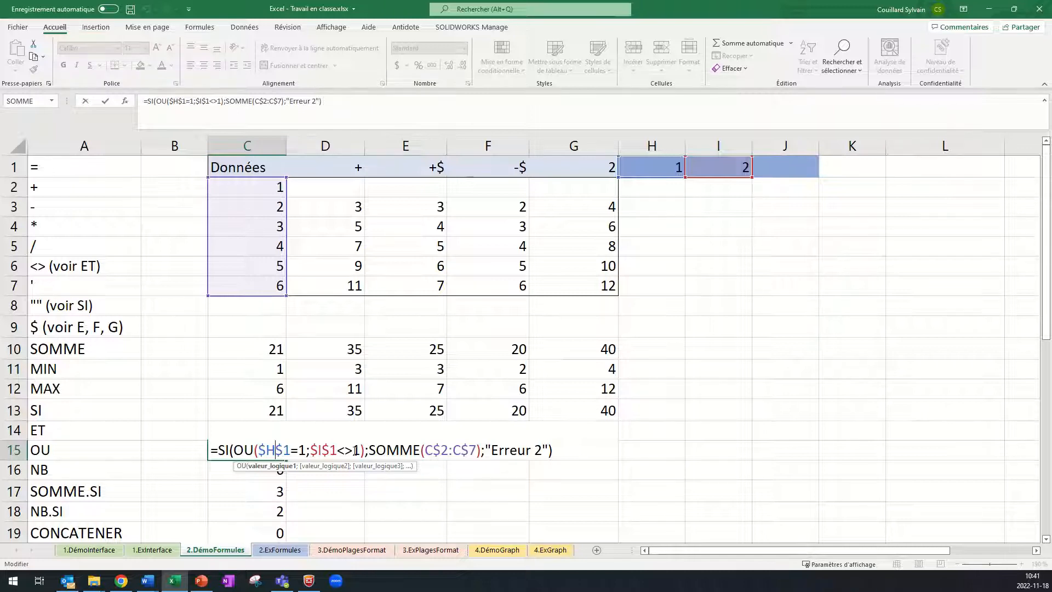
{"action": "key", "text": "Return"}
Set I1 to 1 to compare how the ET and OU formulas in C14 and C15 respond
{"action": "left_click", "coordinate": [742, 168]}
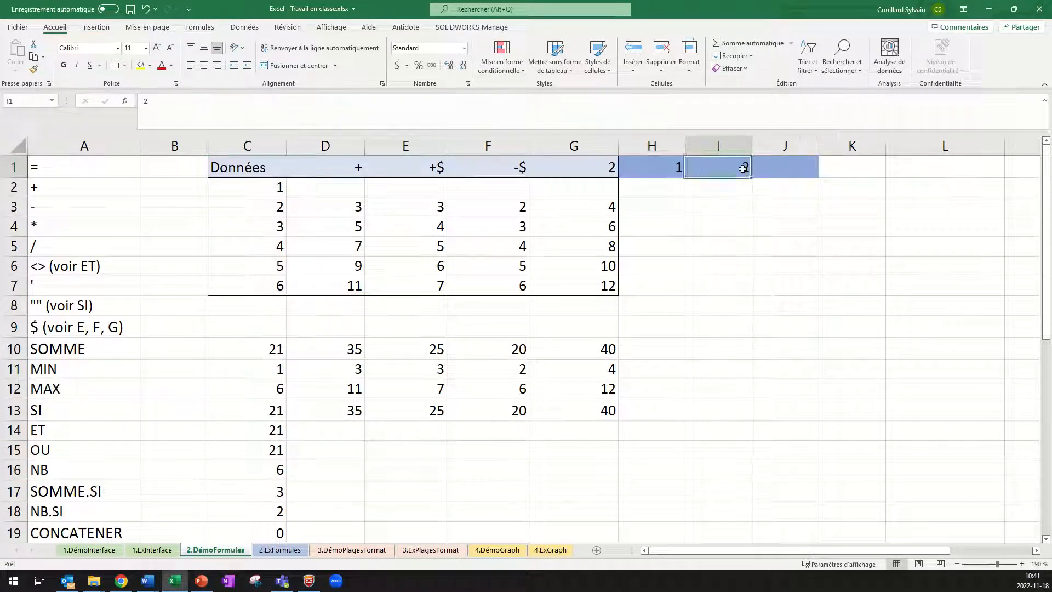
{"action": "type", "text": "1"}
{"action": "key", "text": "Return"}
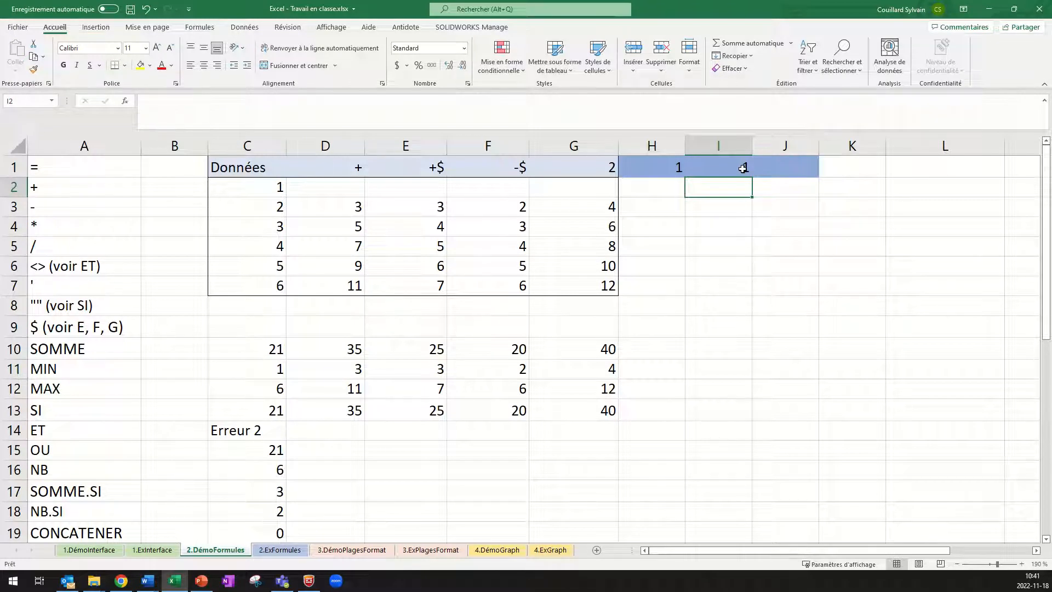
Examine the $H$1=1 condition within the OU function in C15 and leave the formula as it is
{"action": "double_click", "coordinate": [266, 448]}
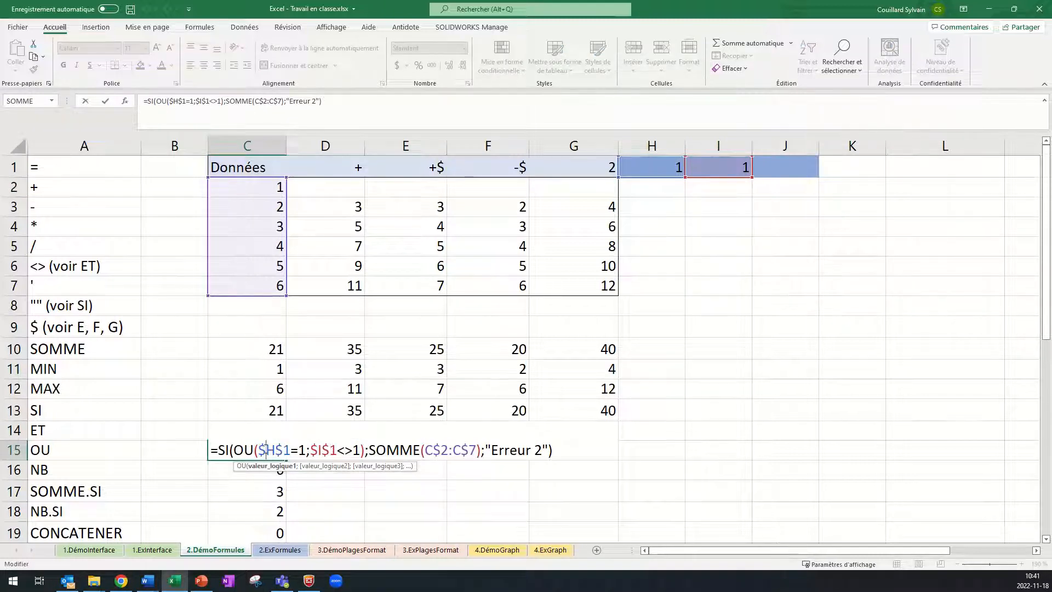
{"action": "left_click_drag", "start_coordinate": [260, 449], "coordinate": [301, 451]}
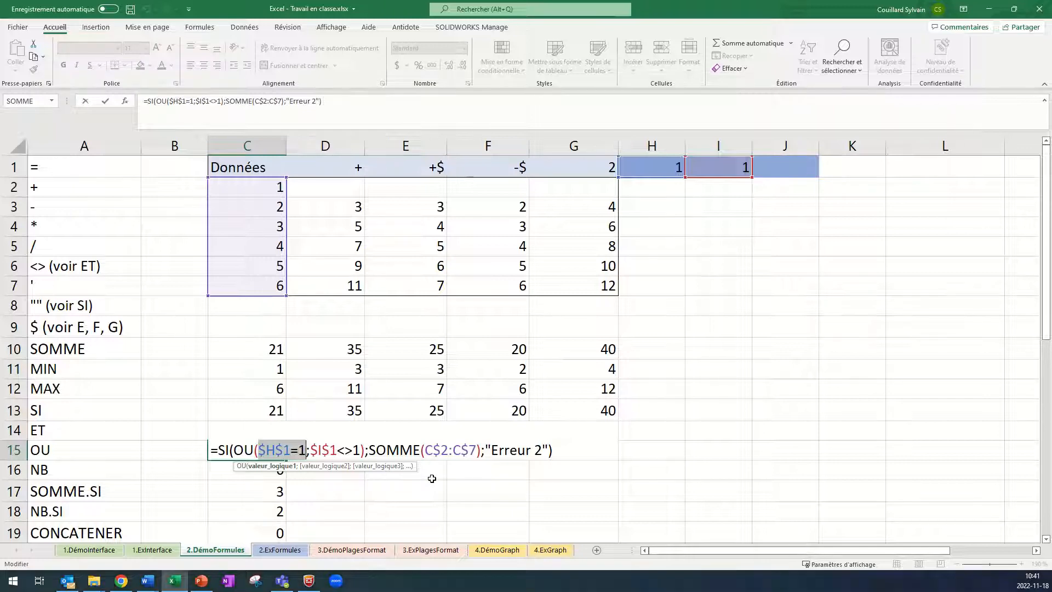
{"action": "key", "text": "Return"}
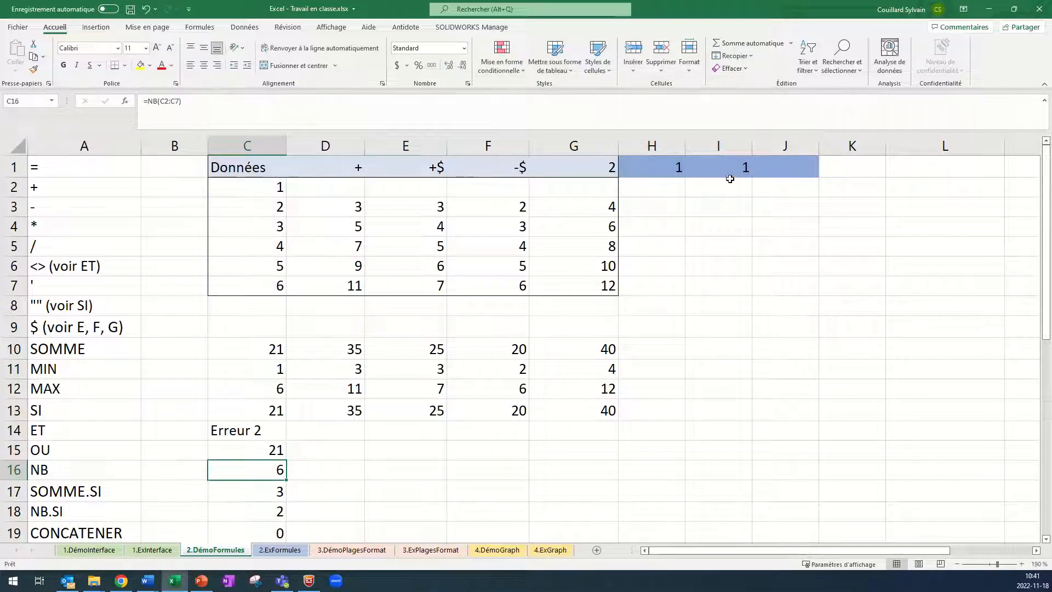
Set the value of I1 back to 2
{"action": "left_click", "coordinate": [734, 168]}
{"action": "type", "text": "2"}
{"action": "key", "text": "Return"}
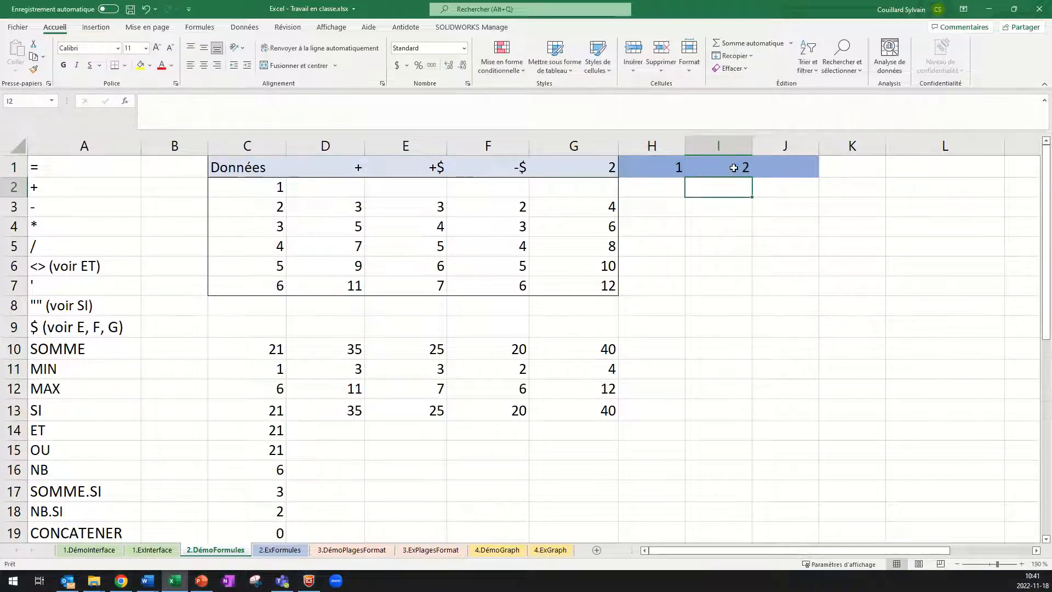